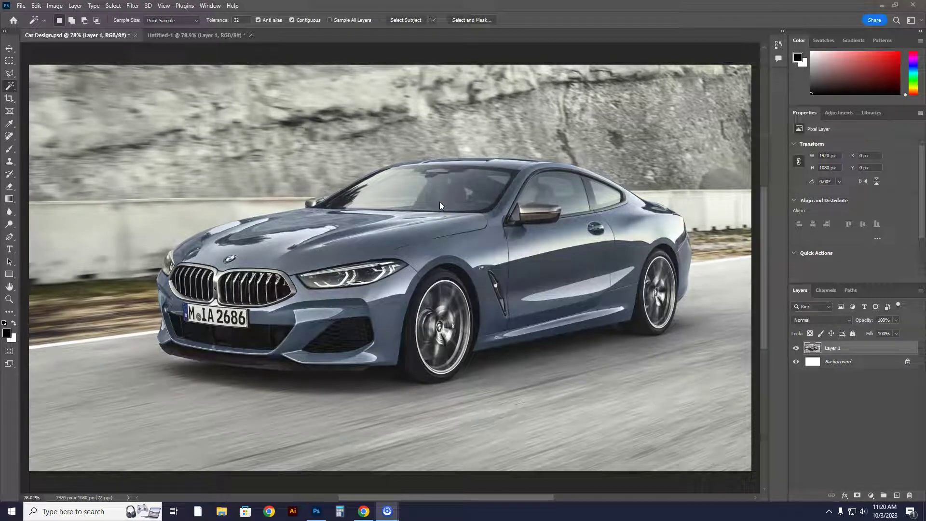
- Search Google for 'dub spinners' in Chrome and view the image results
key(XF86AudioLowerVolume)
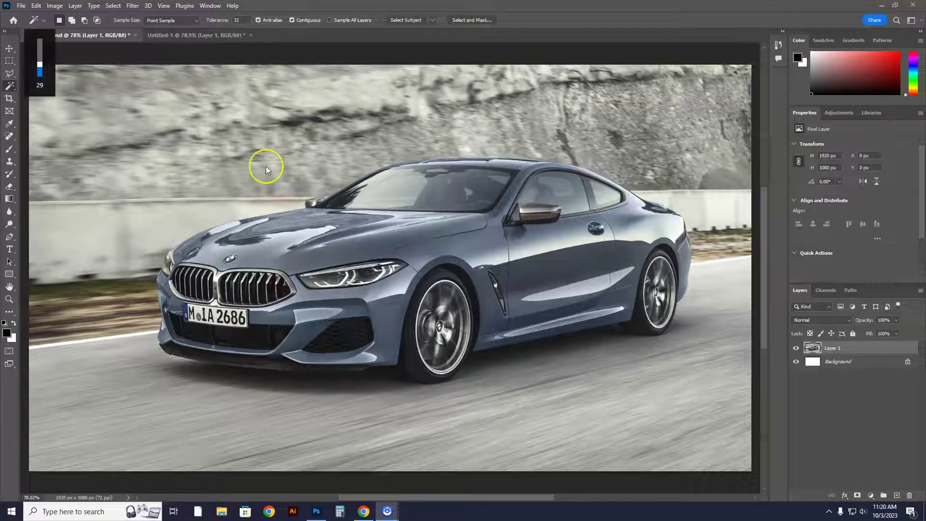
click(367, 516)
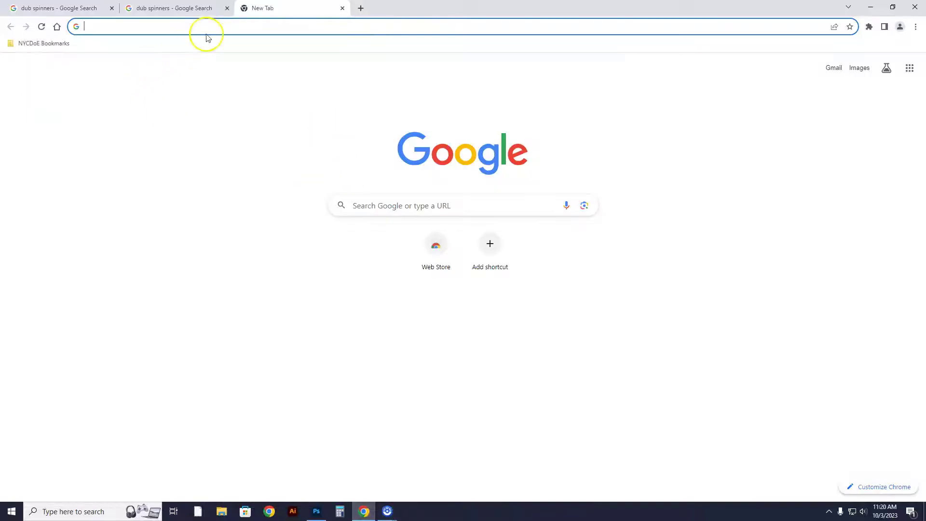
click(368, 207)
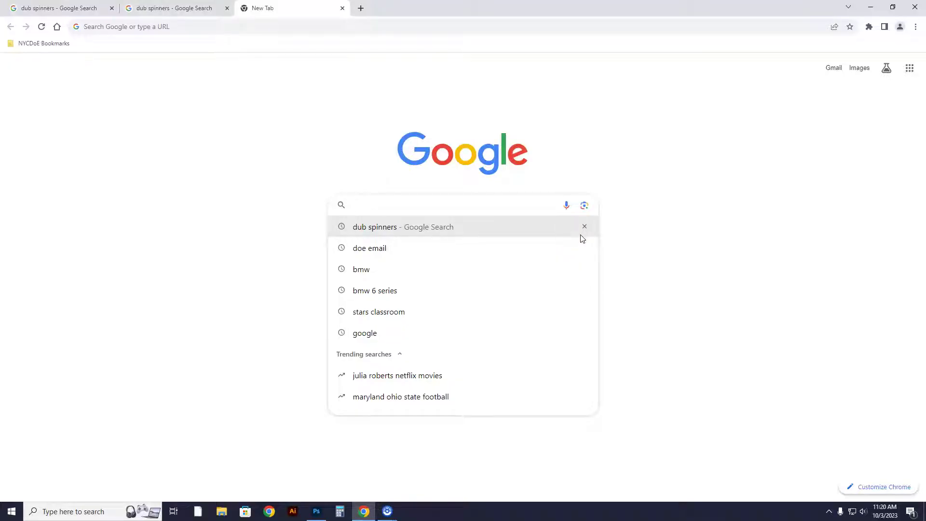
text(dub s)
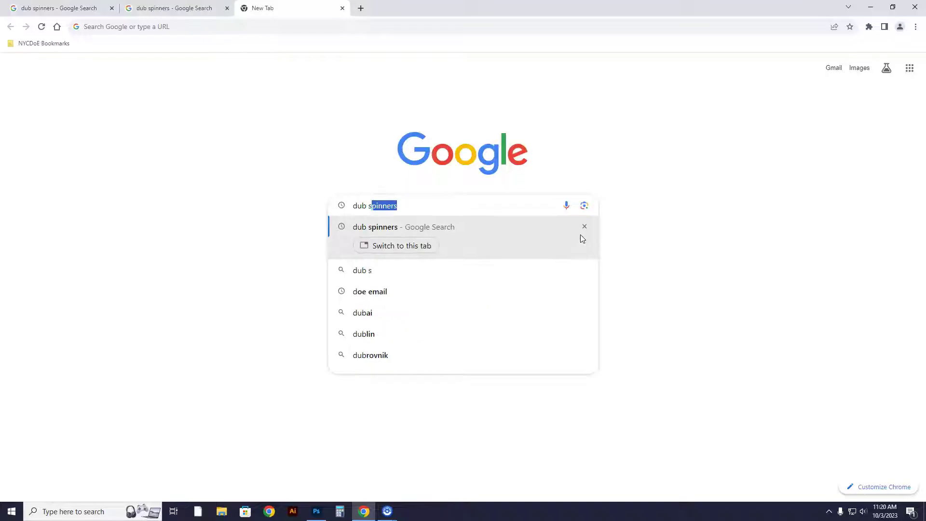
text(pinners)
key(Return)
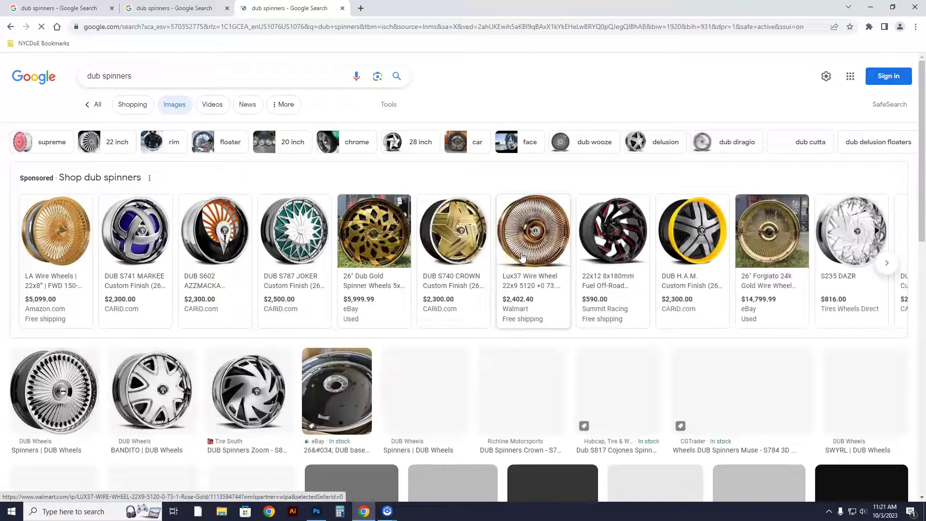
- Open the CARID 'DUB OPERA Wheels' result in the enlarged preview and copy its image
scroll(521, 257, down, 2)
scroll(521, 257, down, 5)
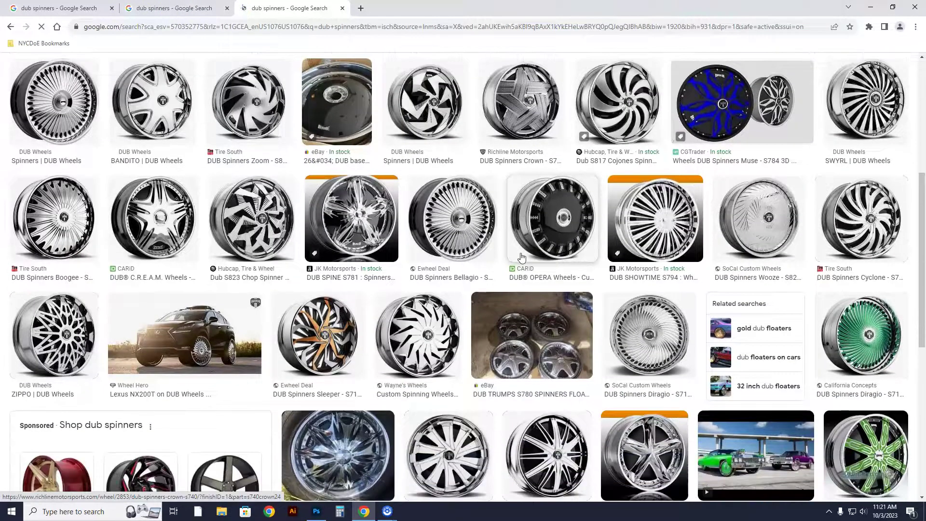
click(550, 227)
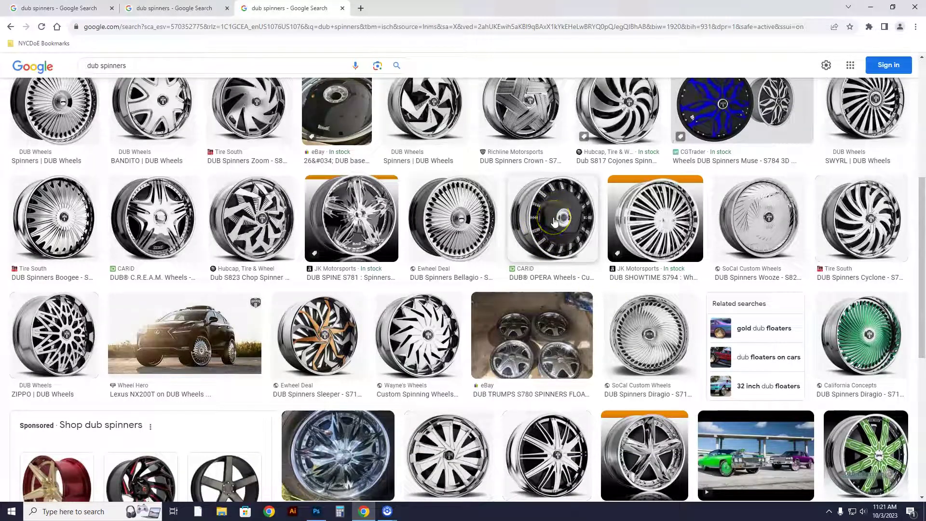
click(555, 222)
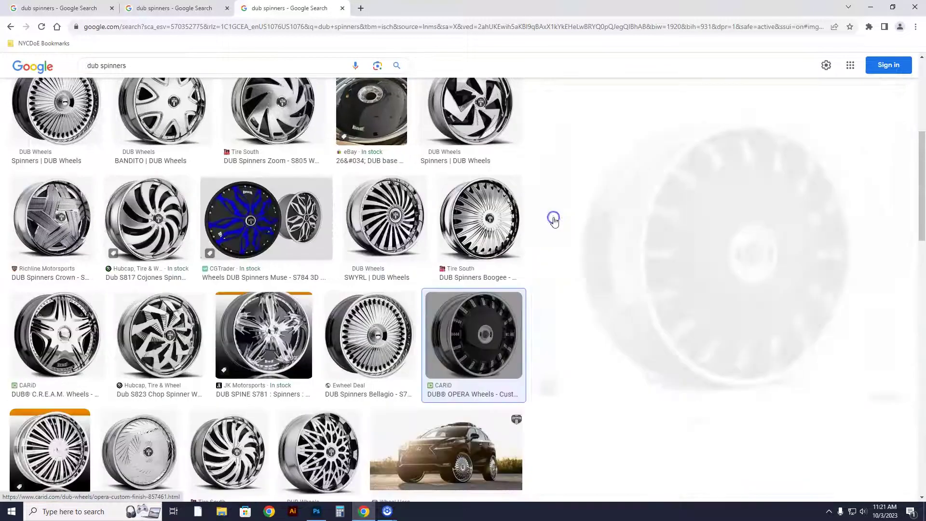
click(766, 264)
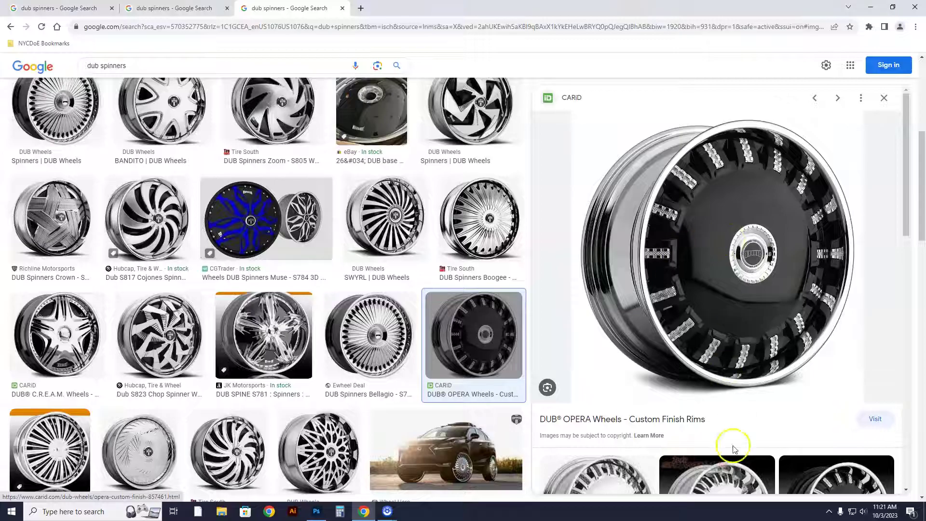
click(439, 351)
click(756, 245)
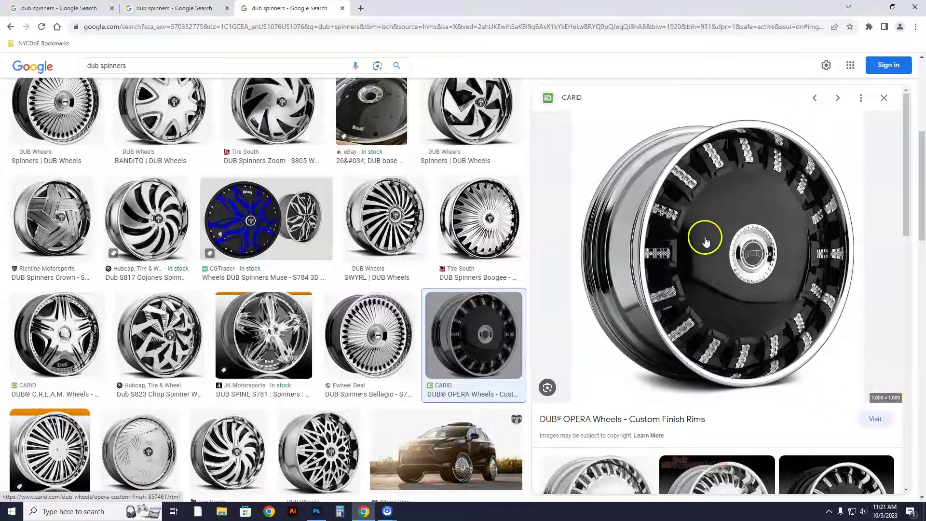
click(726, 240)
right_click(726, 240)
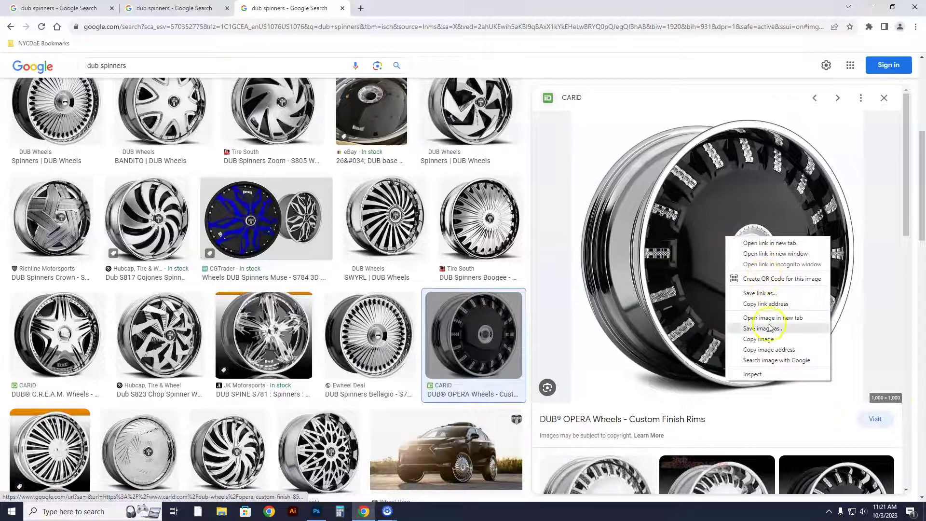
click(758, 339)
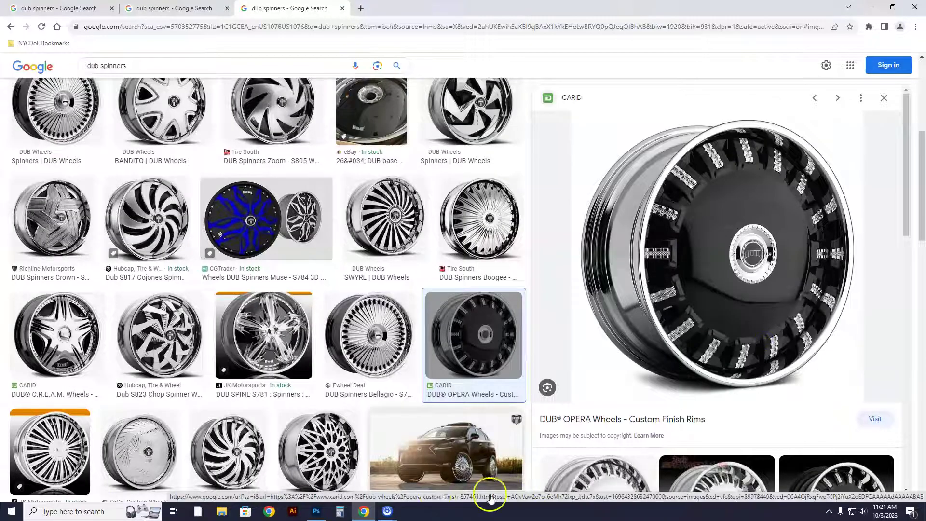
- Rename the car photo's Layer 1 in Car Design.psd to 'Car'
click(316, 511)
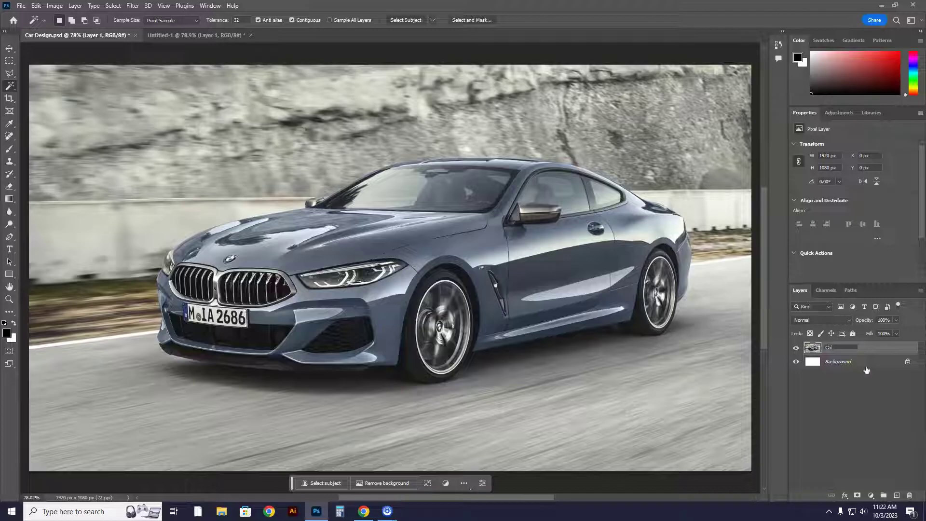
click(910, 402)
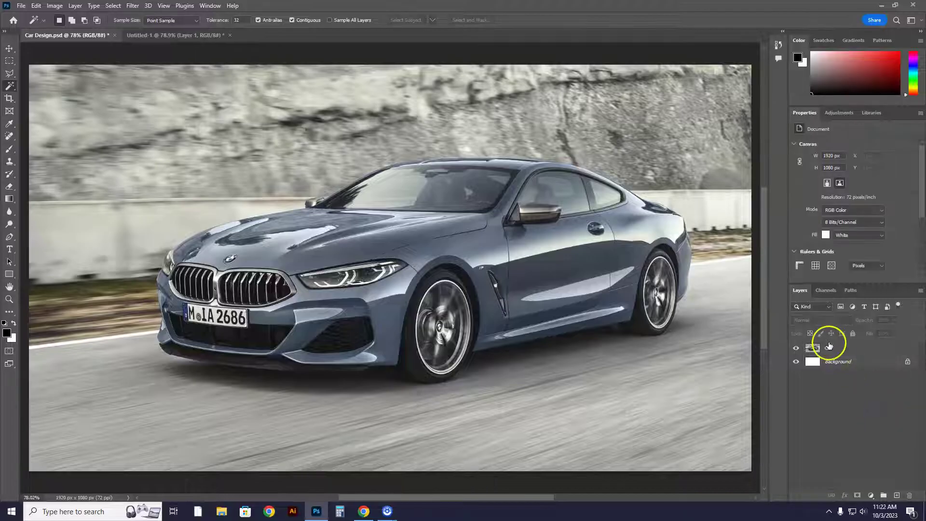
click(833, 350)
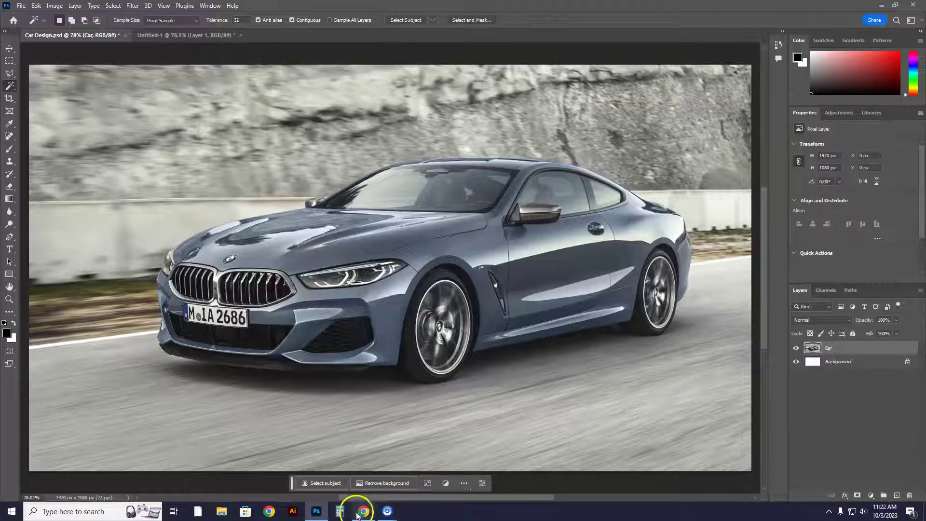
- Copy the DUB OPERA preview image once more and return to Car Design.psd
click(364, 512)
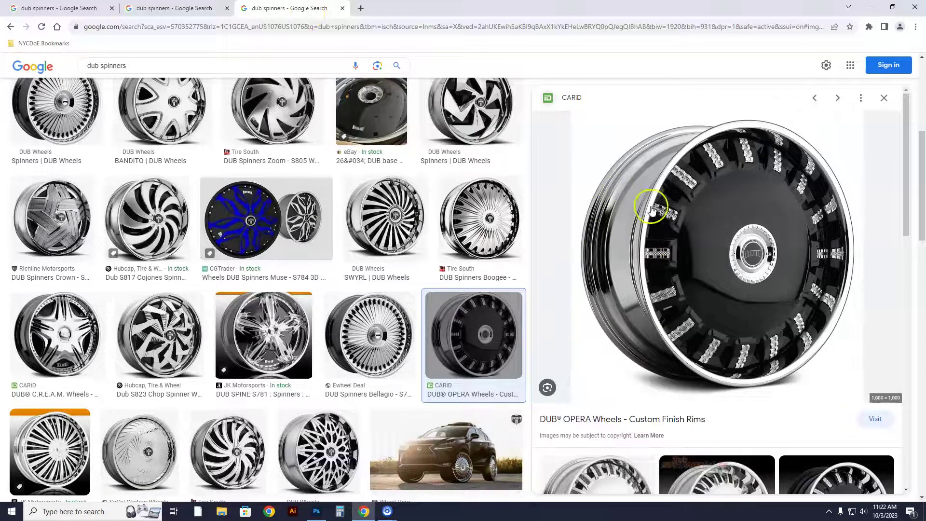
right_click(712, 235)
click(745, 336)
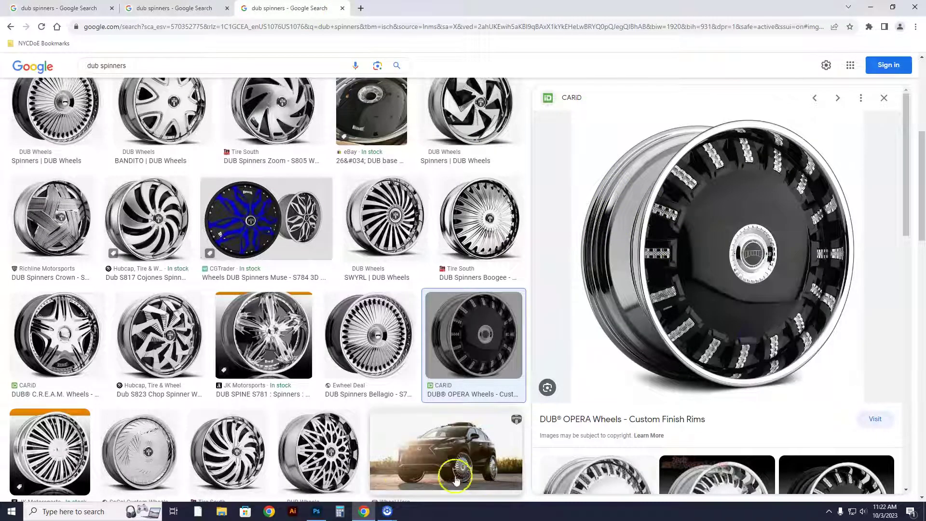
click(316, 511)
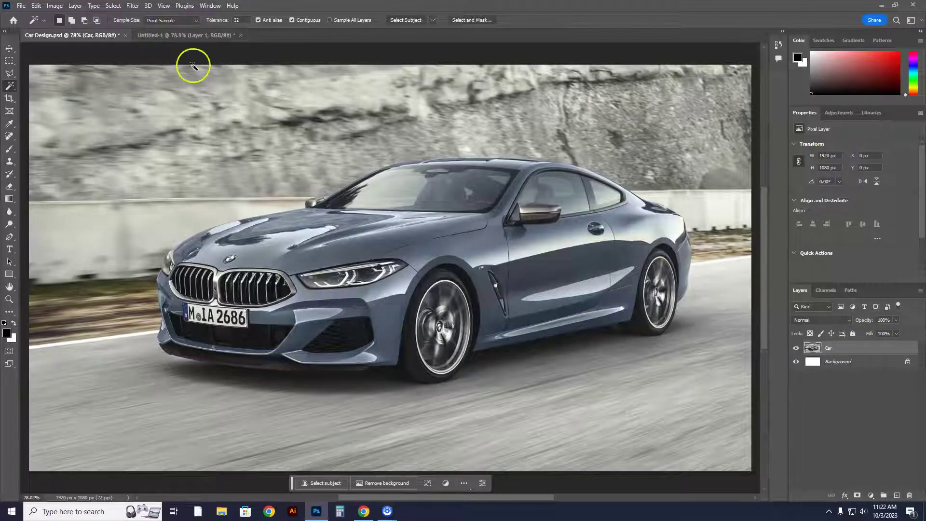
- Paste the chrome DUB OPERA wheel into Car Design.psd as Layer 1 above Car
click(36, 5)
click(46, 90)
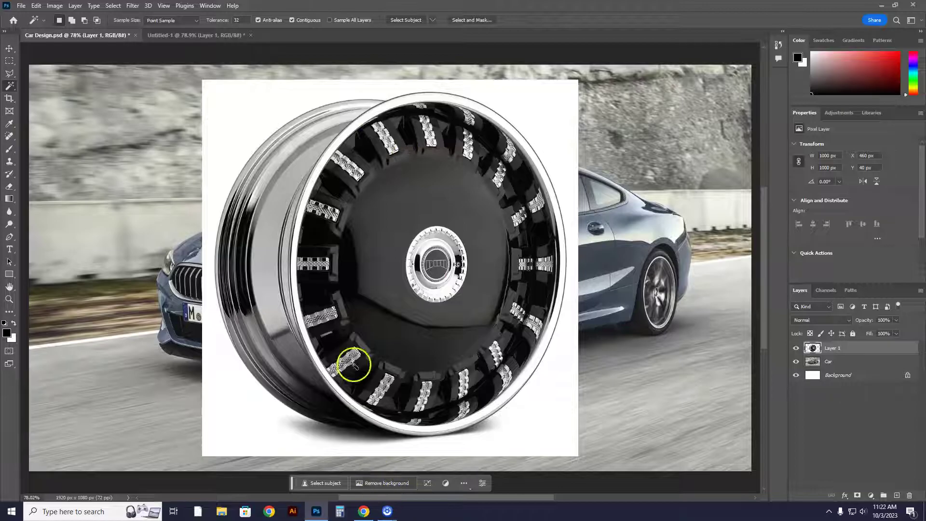
click(438, 101)
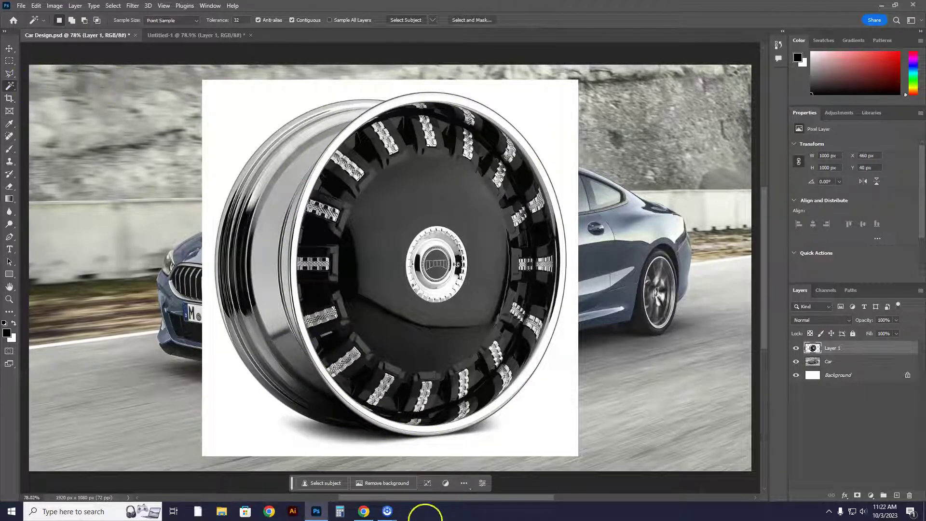
click(9, 75)
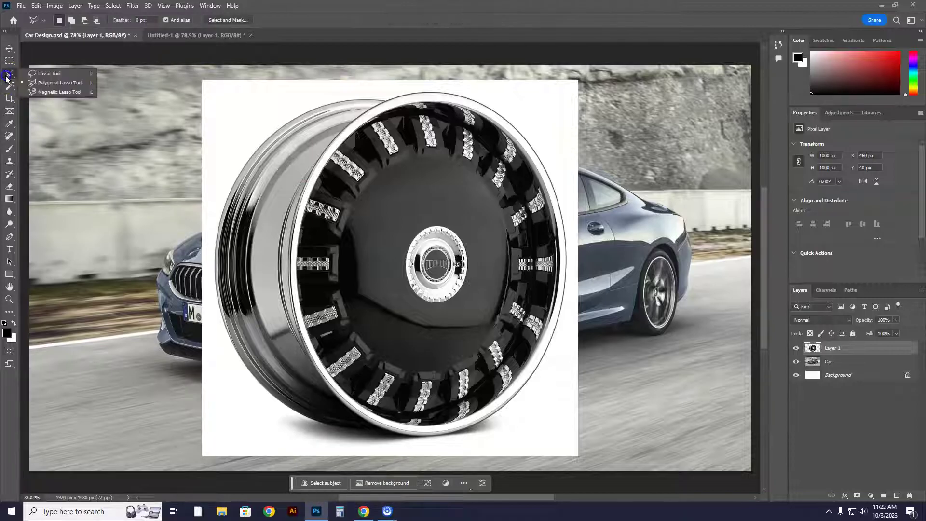
- Trace a closed Magnetic Lasso selection around the chrome wheel face on Layer 1
click(61, 92)
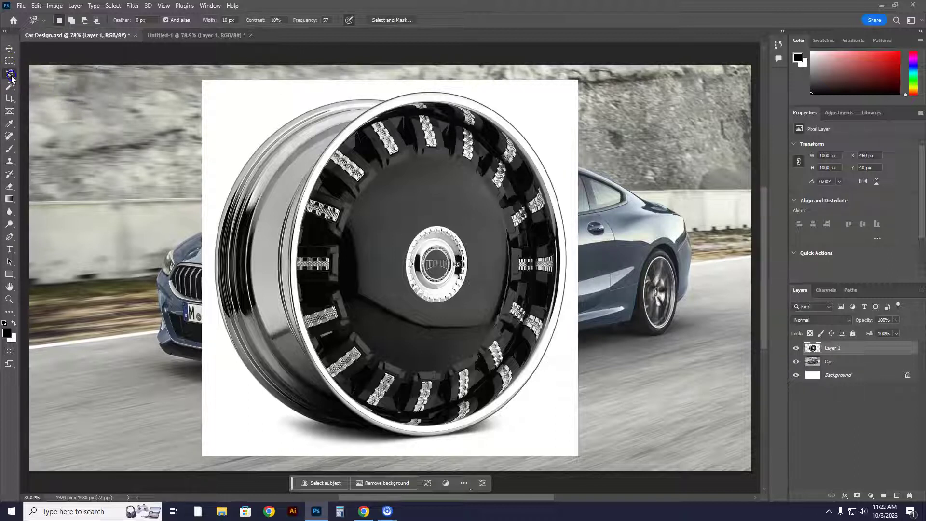
right_click(11, 79)
click(47, 95)
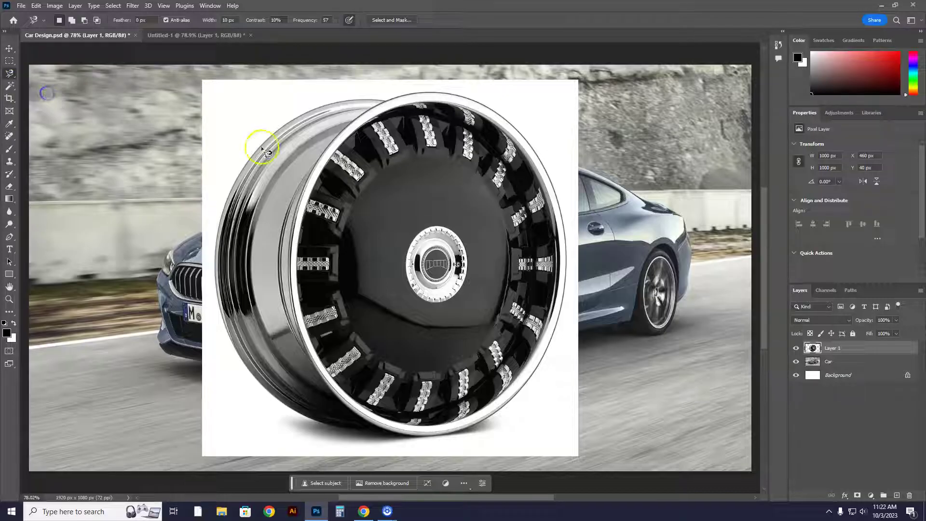
click(396, 96)
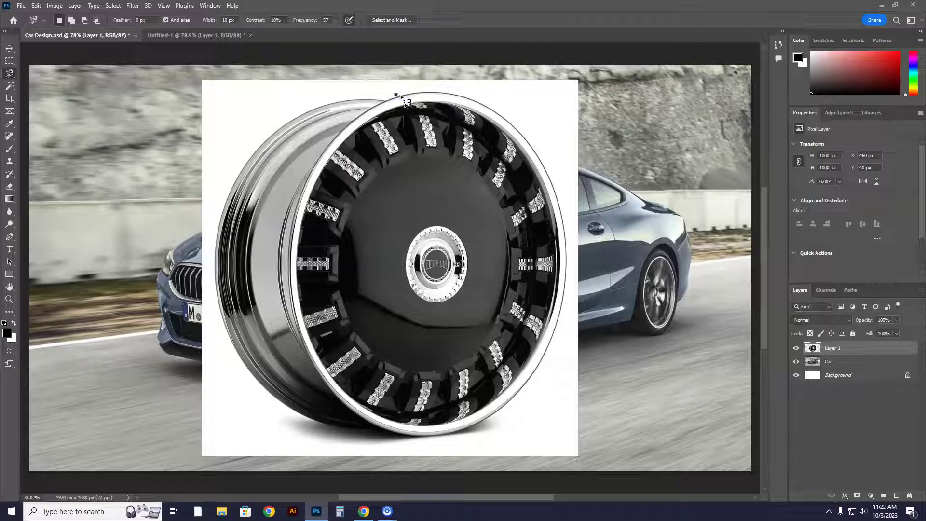
mouse_move(406, 96)
mouse_down()
mouse_move(479, 104)
mouse_move(518, 132)
mouse_move(548, 176)
mouse_move(568, 249)
mouse_move(562, 313)
mouse_move(535, 379)
mouse_move(455, 436)
mouse_move(398, 434)
mouse_move(359, 413)
mouse_move(392, 428)
mouse_move(355, 399)
mouse_move(376, 356)
mouse_move(345, 281)
mouse_move(435, 247)
mouse_move(399, 229)
mouse_move(457, 333)
mouse_move(405, 334)
mouse_move(407, 349)
mouse_move(369, 402)
mouse_move(422, 437)
mouse_up()
key(BackSpace)
key(BackSpace)
key(BackSpace)
key(BackSpace)
key(BackSpace)
key(BackSpace)
key(BackSpace)
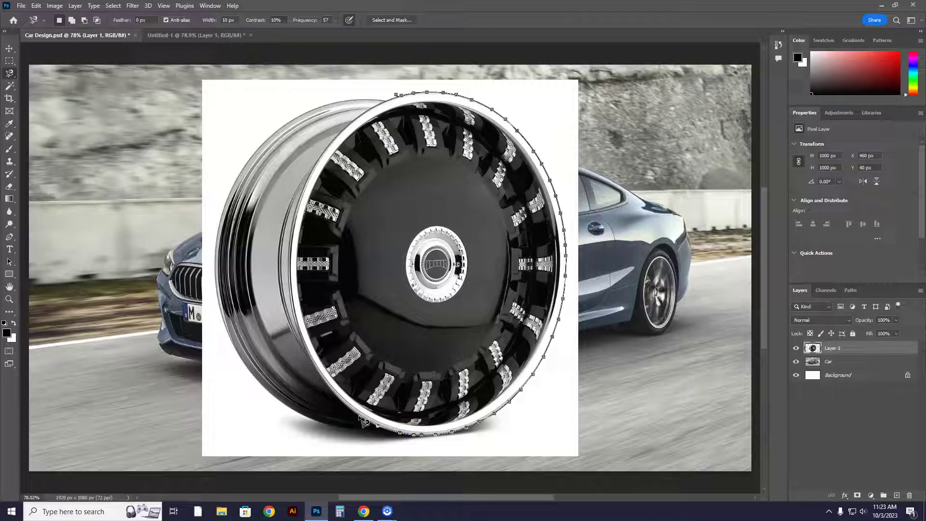
mouse_move(340, 400)
mouse_down()
mouse_move(292, 296)
mouse_move(296, 211)
mouse_move(330, 151)
mouse_move(385, 109)
mouse_move(330, 129)
mouse_move(349, 130)
mouse_move(393, 99)
mouse_up()
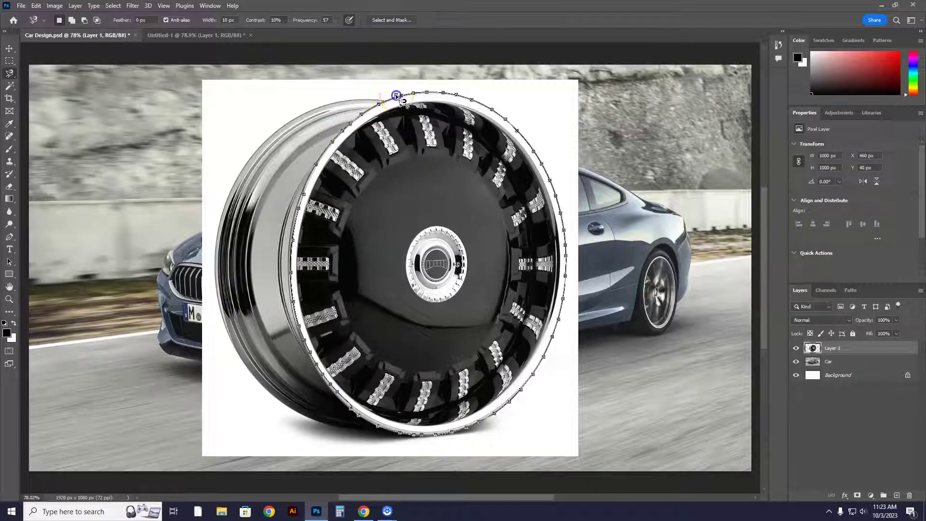
click(397, 95)
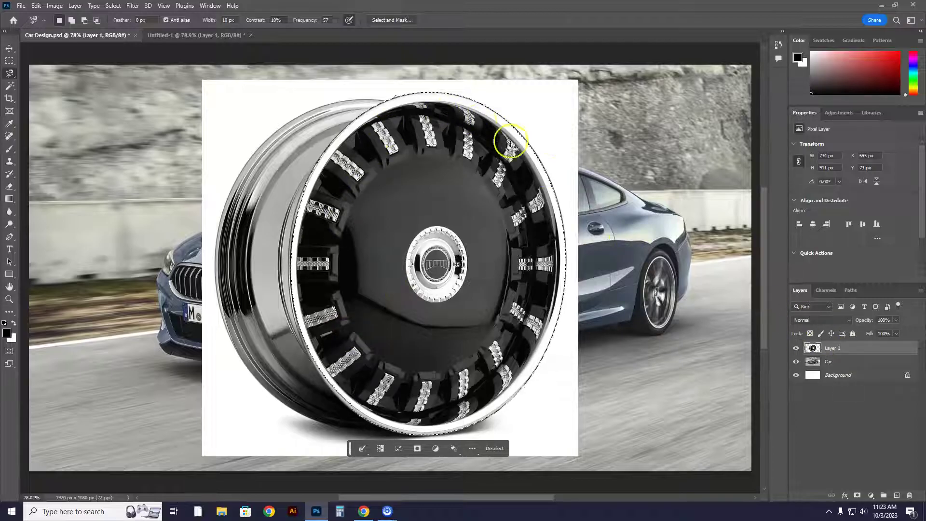
- Cut the selected wheel face from Layer 1 and compare the photo with the layer hidden and shown
click(38, 6)
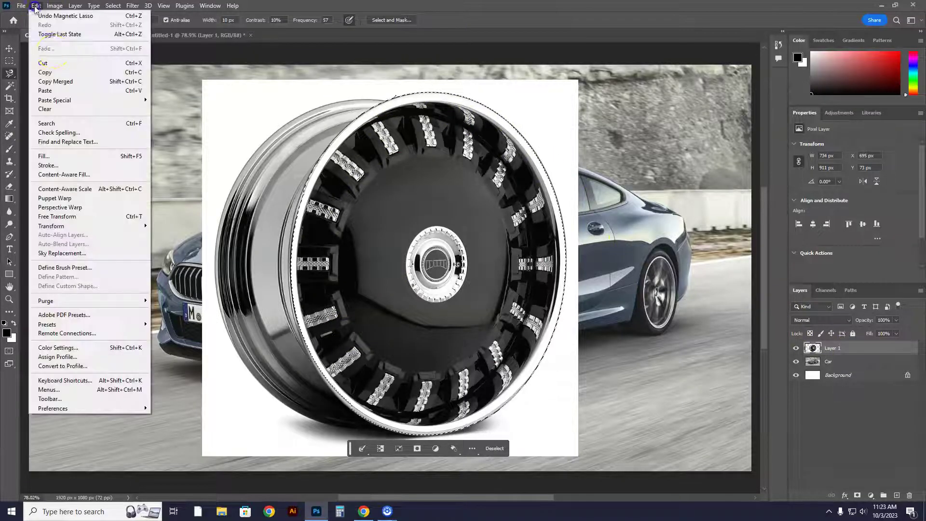
click(50, 65)
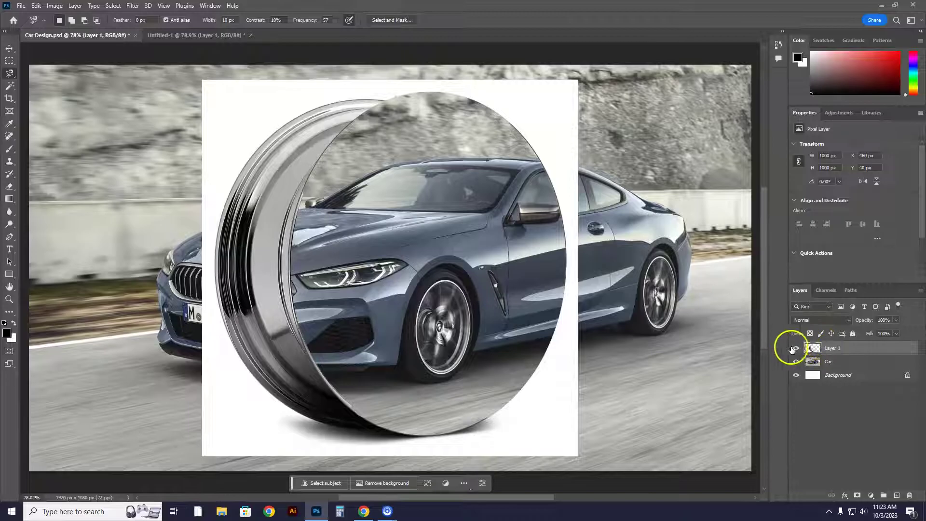
click(796, 348)
click(796, 348)
click(796, 348)
click(796, 348)
- Delete the old wheel layer and paste the spinner rim image as a new Layer 1
drag(832, 347, 910, 497)
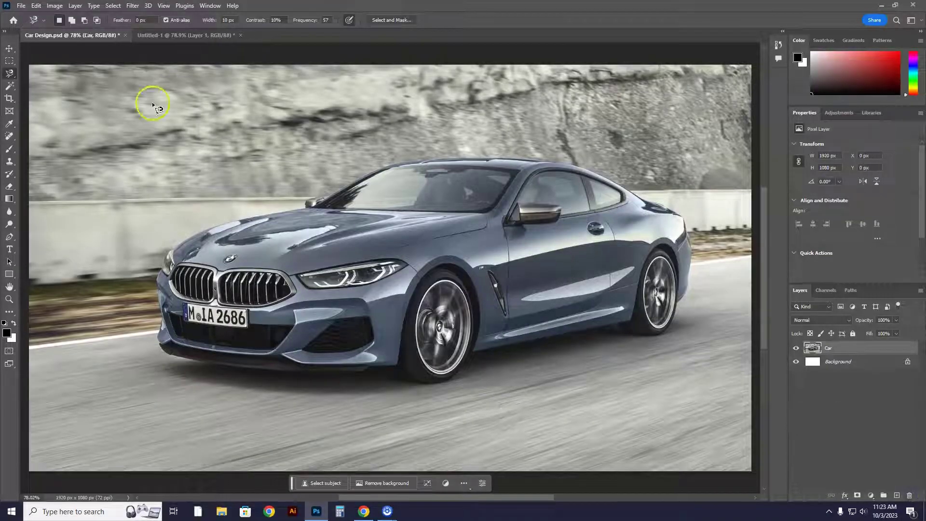
click(36, 5)
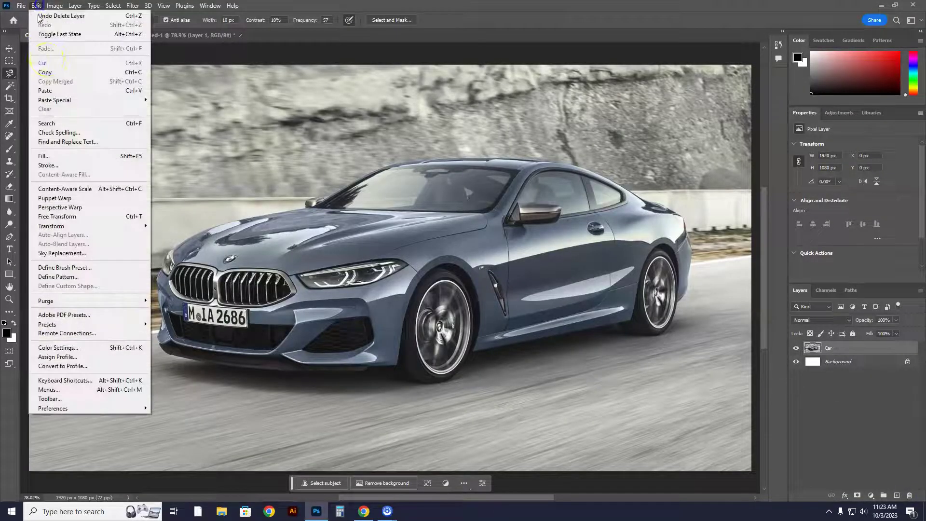
click(50, 92)
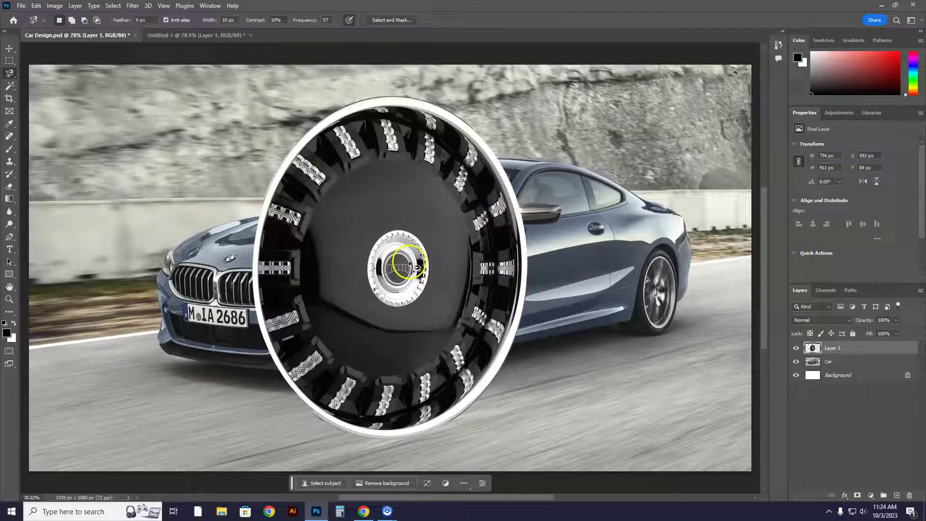
- Scale the rim into a narrow upright oval over the front wheel, tilted about 4 degrees
key(ctrl+t)
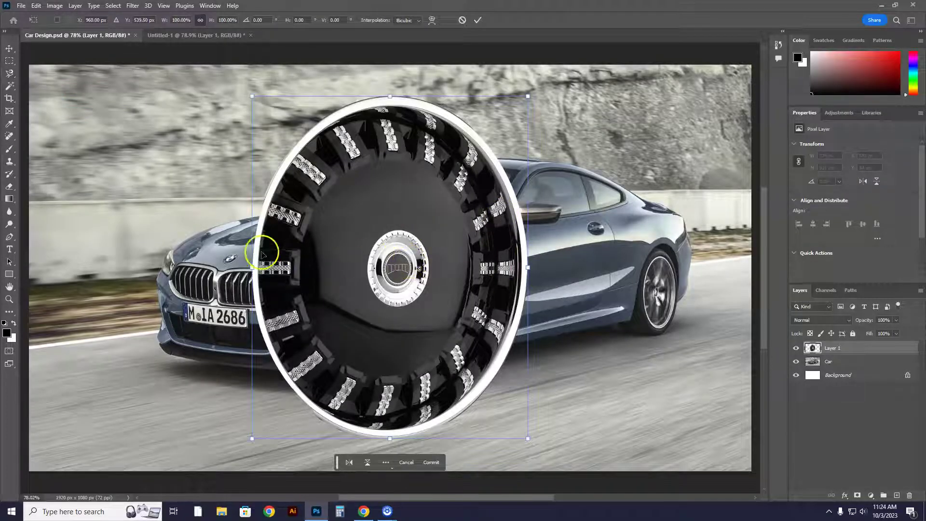
drag(252, 95, 437, 236)
drag(403, 263, 436, 248)
drag(409, 280, 452, 291)
drag(496, 319, 446, 276)
drag(403, 246, 445, 288)
click(436, 344)
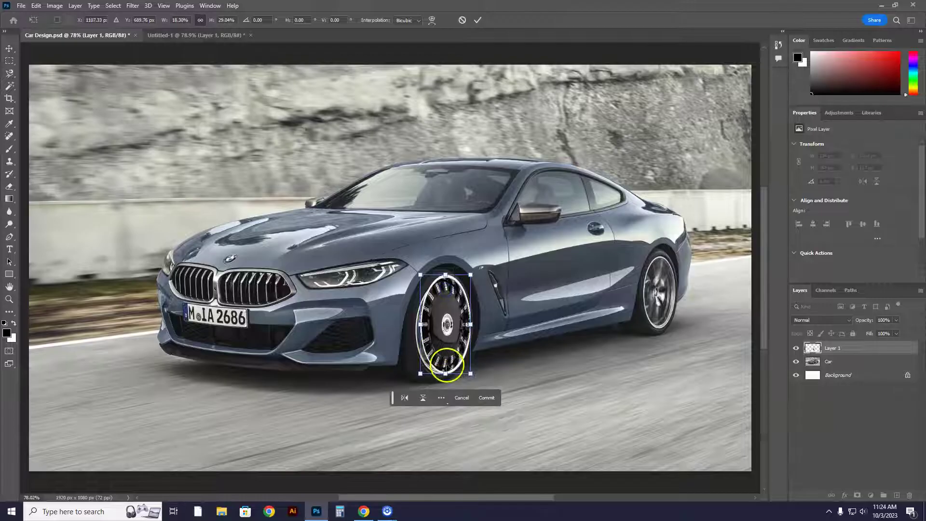
drag(445, 372, 445, 377)
drag(420, 325, 414, 325)
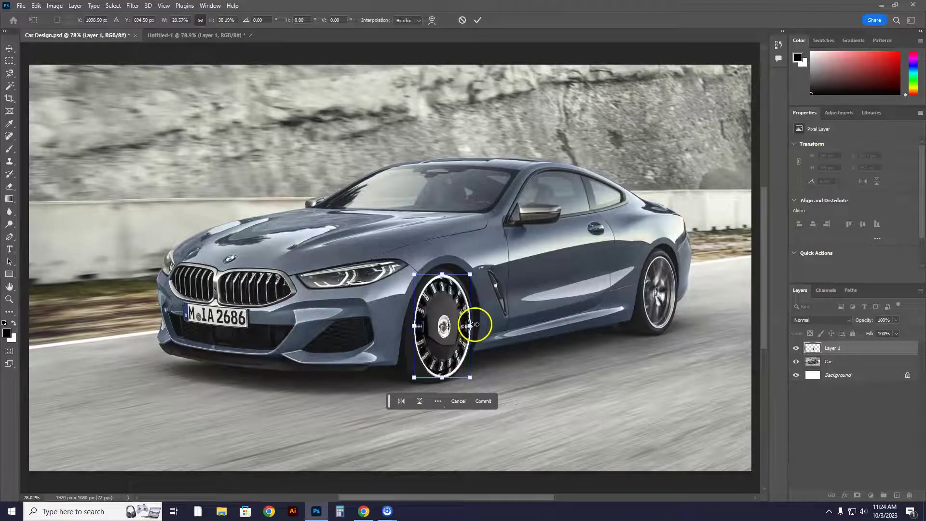
drag(493, 376, 489, 383)
- Commit the rim transform and toggle its visibility to compare it with the original wheel
click(10, 48)
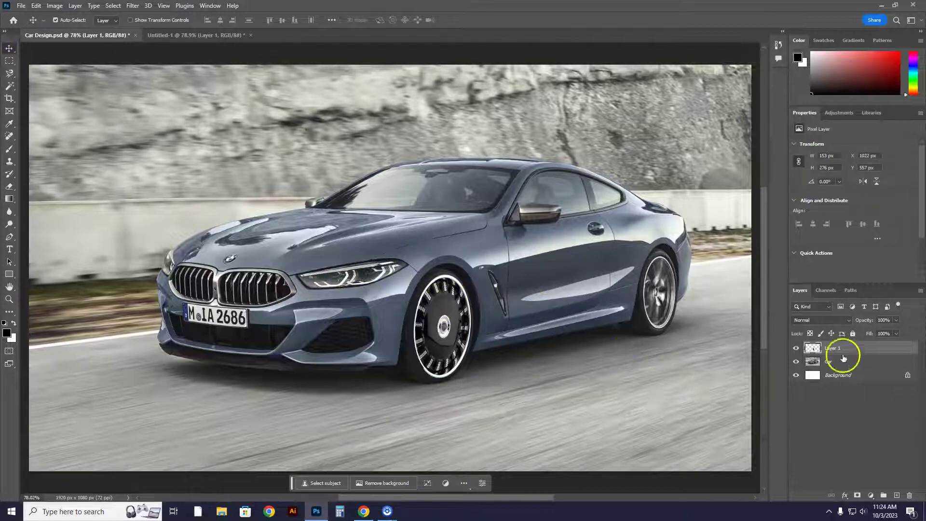
click(795, 349)
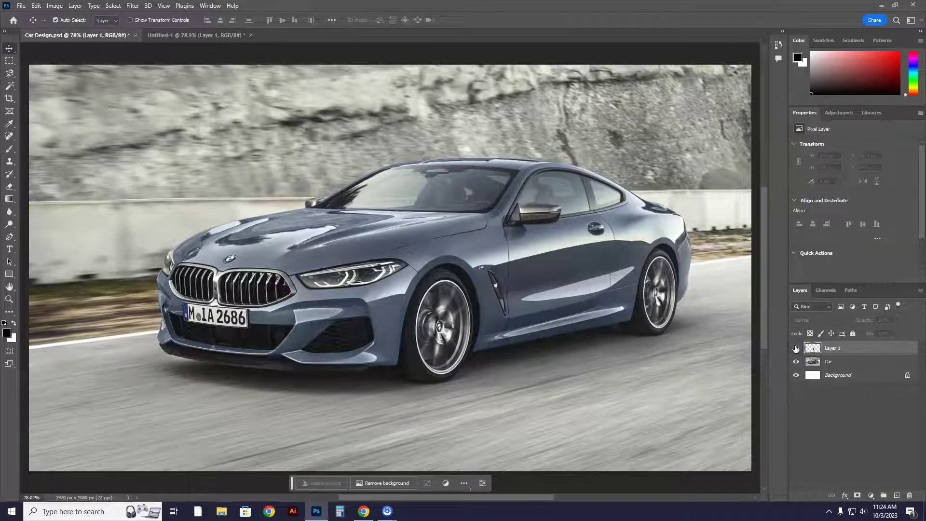
click(796, 348)
click(796, 348)
click(796, 348)
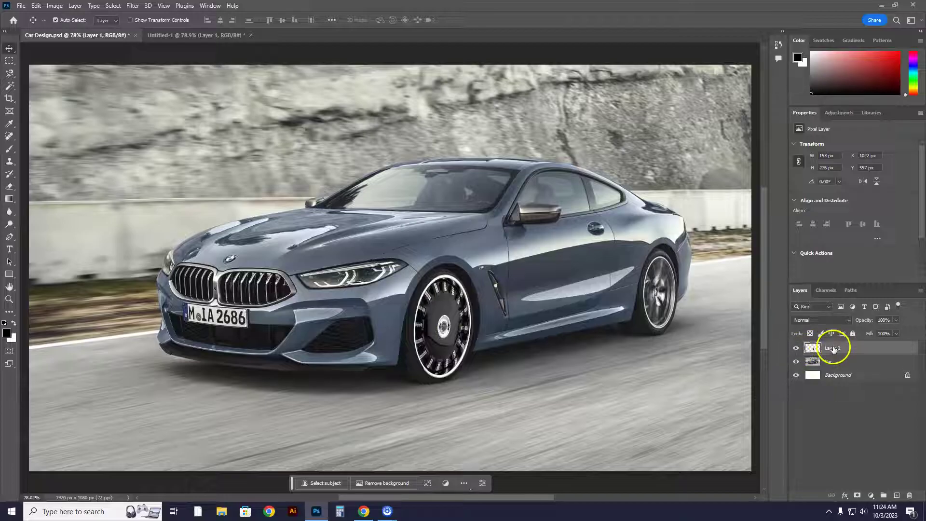
click(796, 349)
click(796, 348)
- Duplicate the rim layer and name the two layers 'Front Rim' and 'Back Rim'
drag(835, 347, 898, 495)
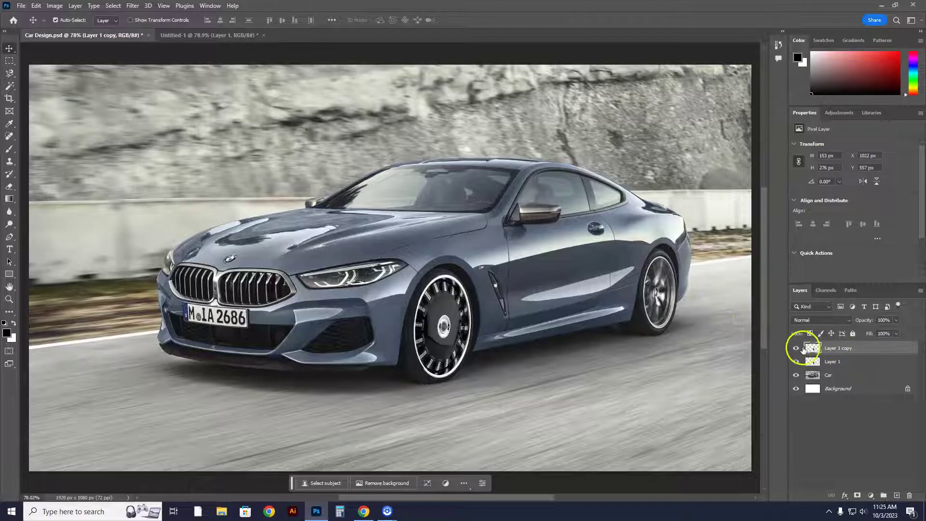
click(794, 350)
click(796, 362)
click(796, 361)
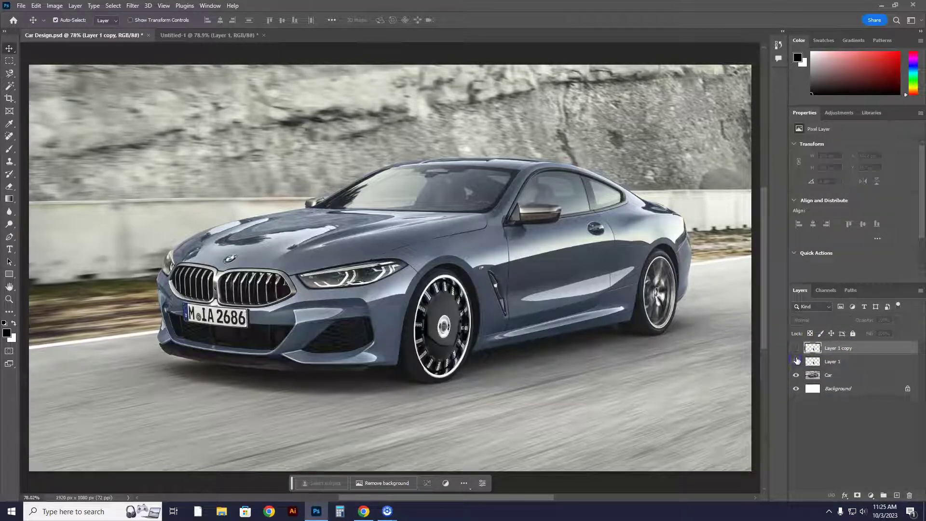
click(842, 360)
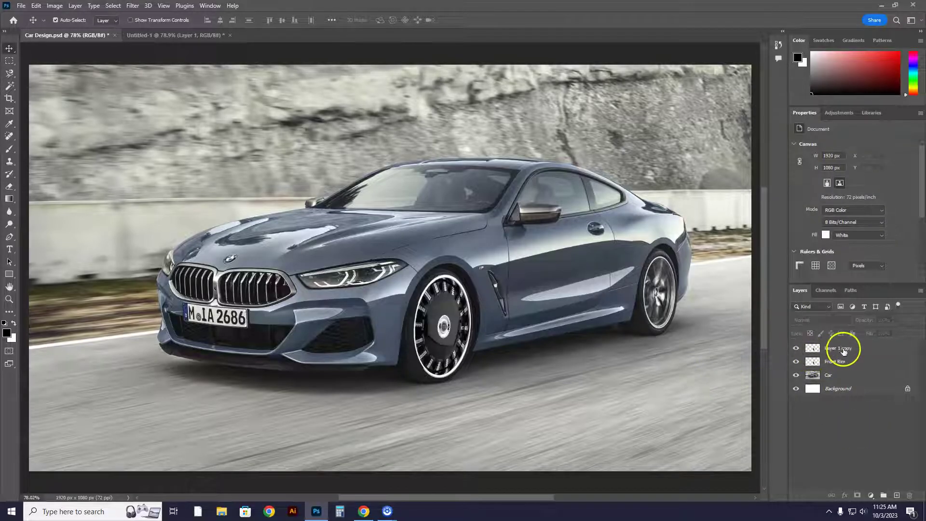
click(844, 349)
click(795, 348)
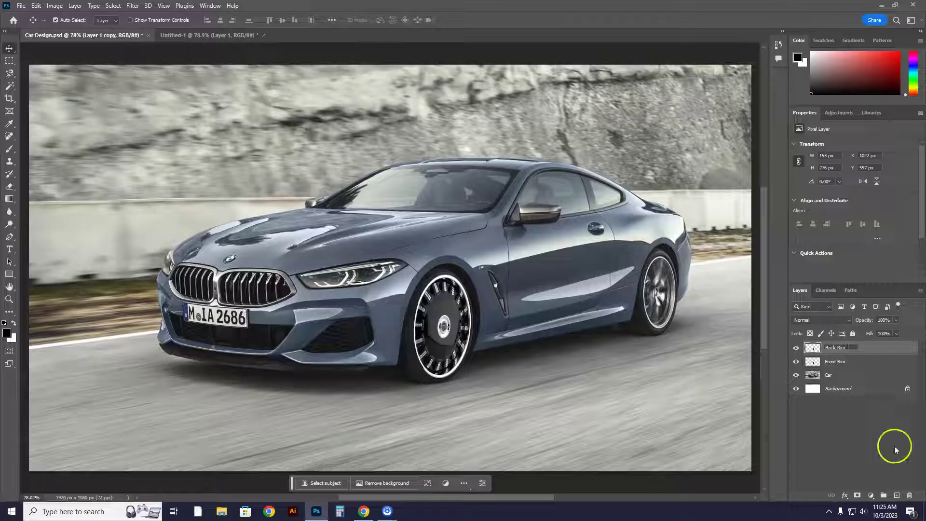
click(846, 350)
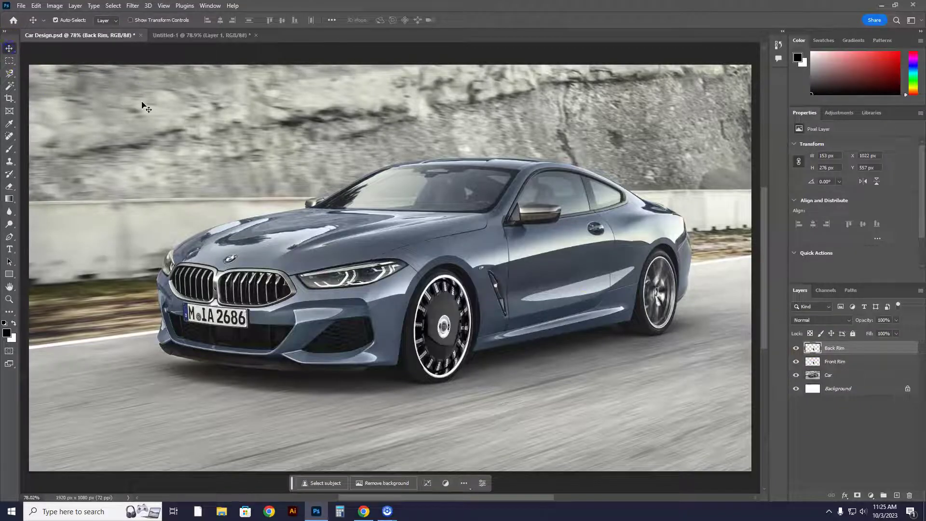
- Move Back Rim onto the rear wheel and scale it to about 59% width, 72% height
drag(451, 294, 662, 267)
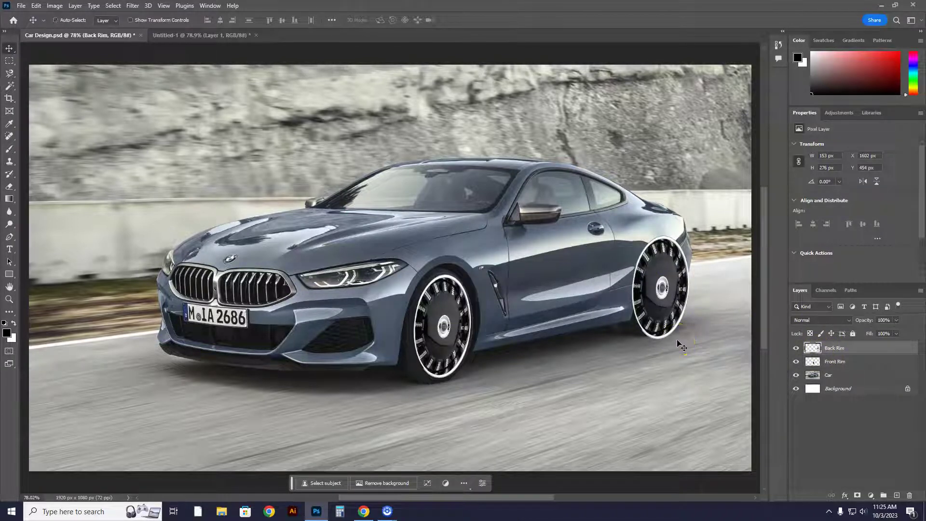
key(ctrl+t)
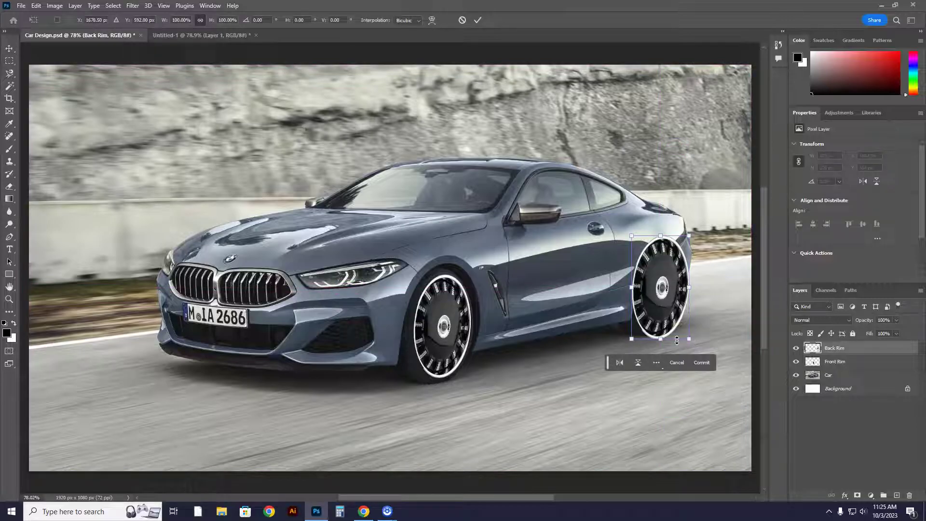
drag(631, 236, 674, 292)
drag(659, 323, 661, 326)
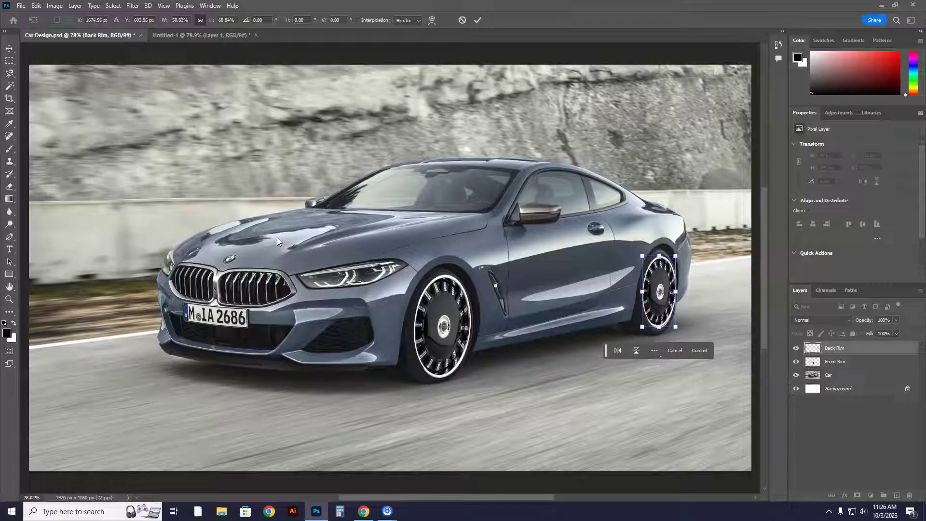
key(Right)
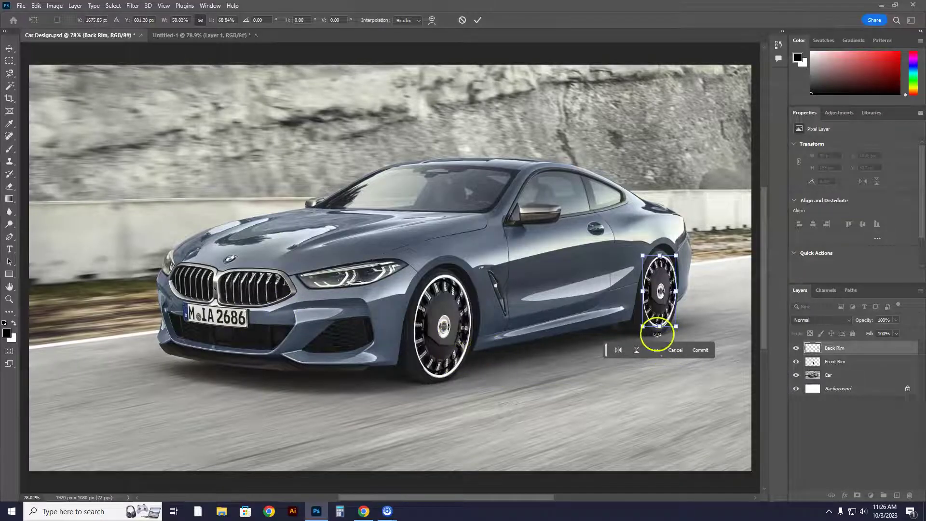
drag(659, 327, 659, 331)
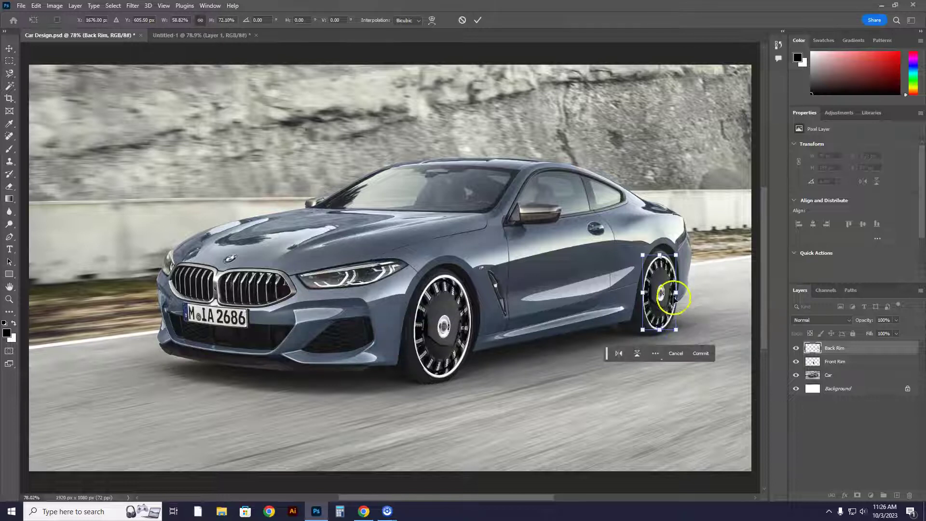
drag(676, 292, 677, 292)
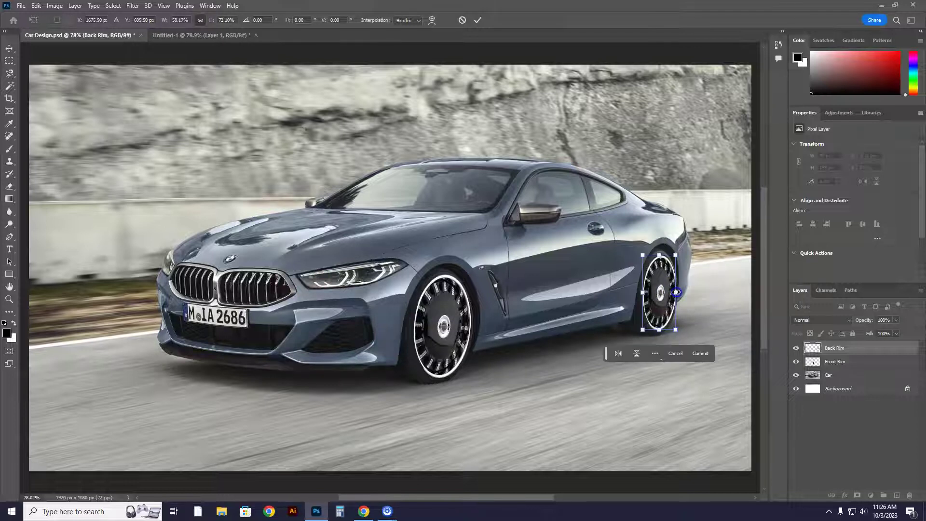
- Apply the Back Rim's 89 × 199 px size and nudge it into place over the rear wheel
click(10, 49)
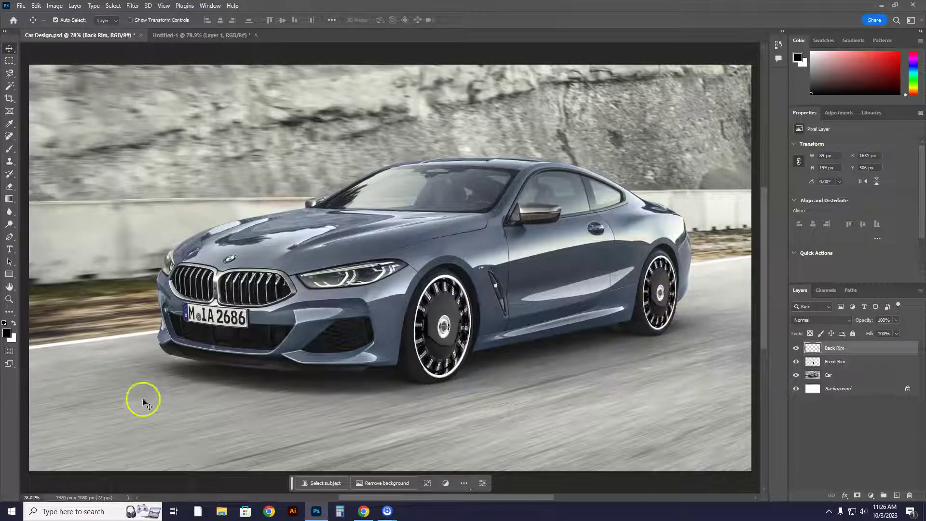
click(9, 299)
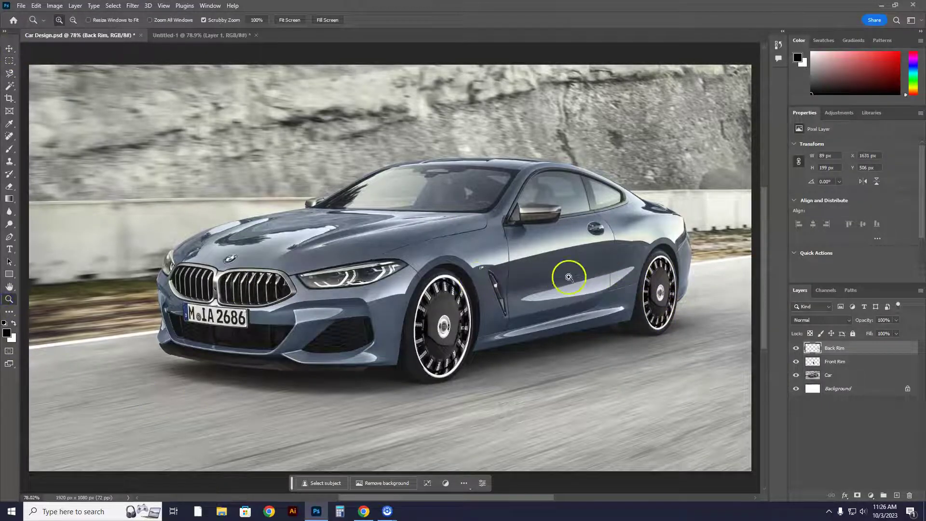
drag(637, 288, 360, 263)
click(9, 287)
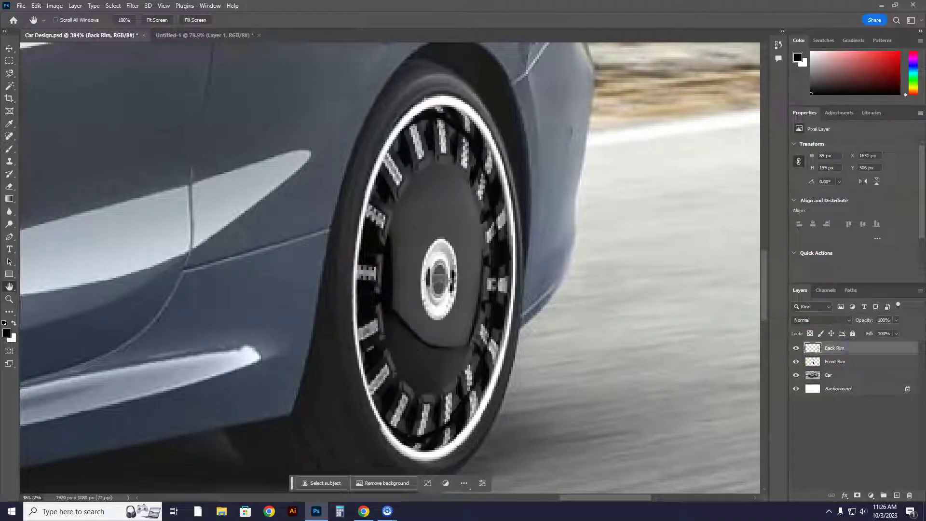
click(6, 48)
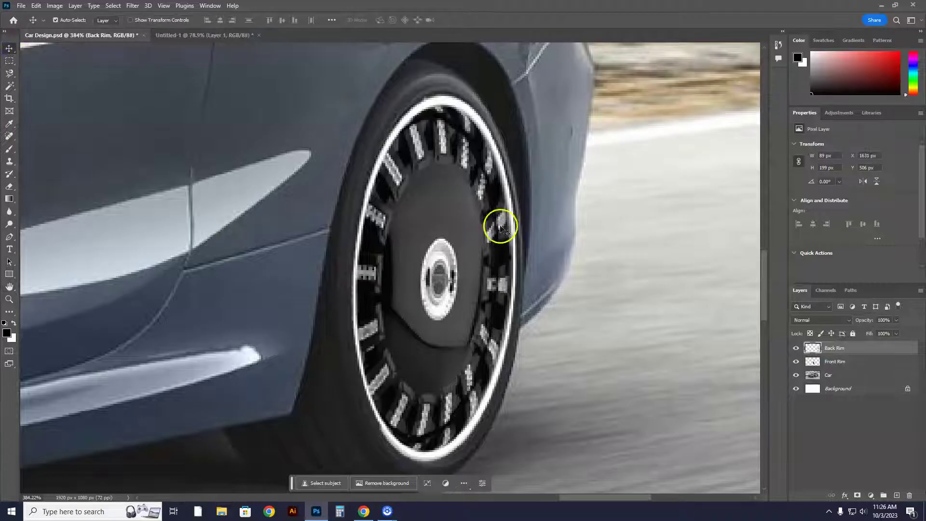
drag(498, 227, 498, 220)
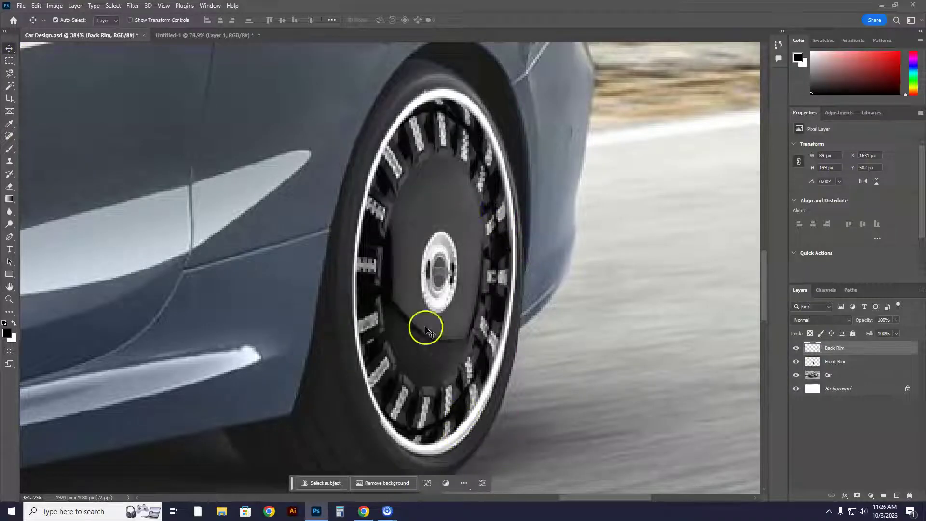
drag(424, 295, 423, 300)
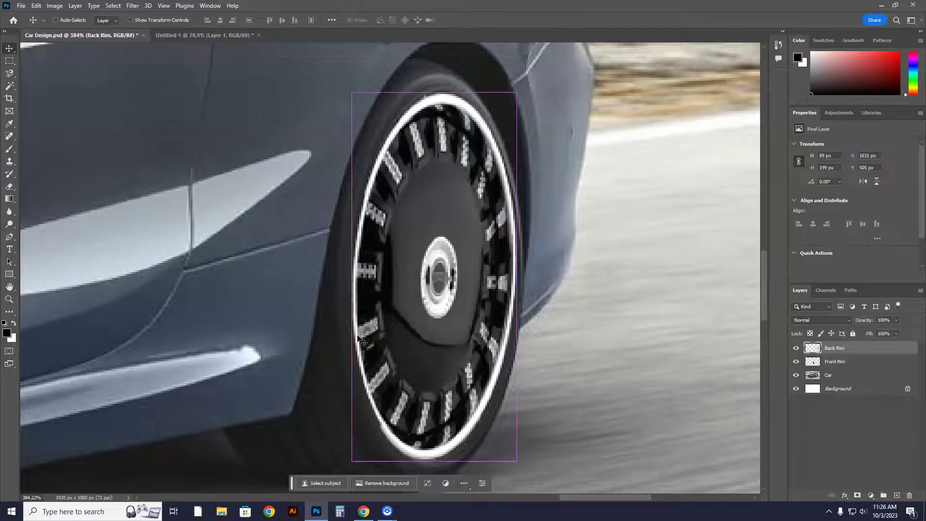
- Fit the whole car in view and toggle both rim layers to compare with the original
key(ctrl+0)
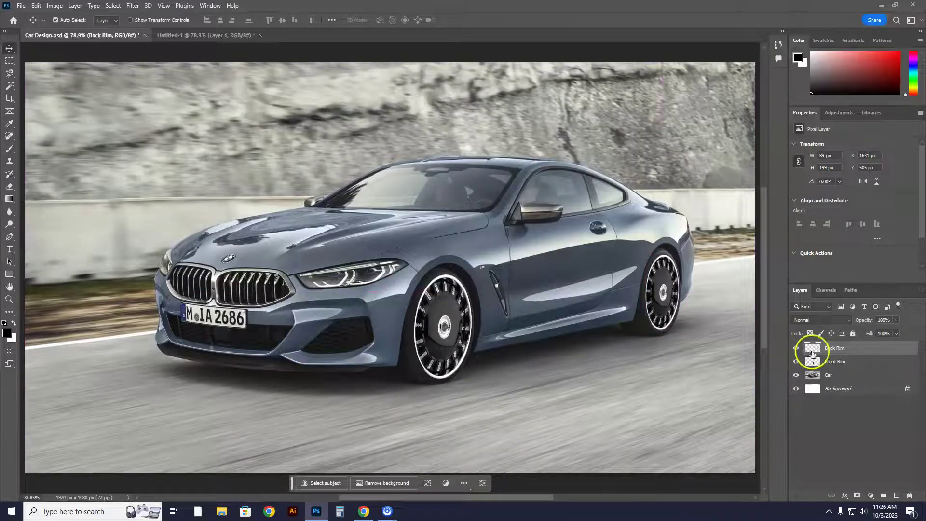
drag(796, 362, 796, 362)
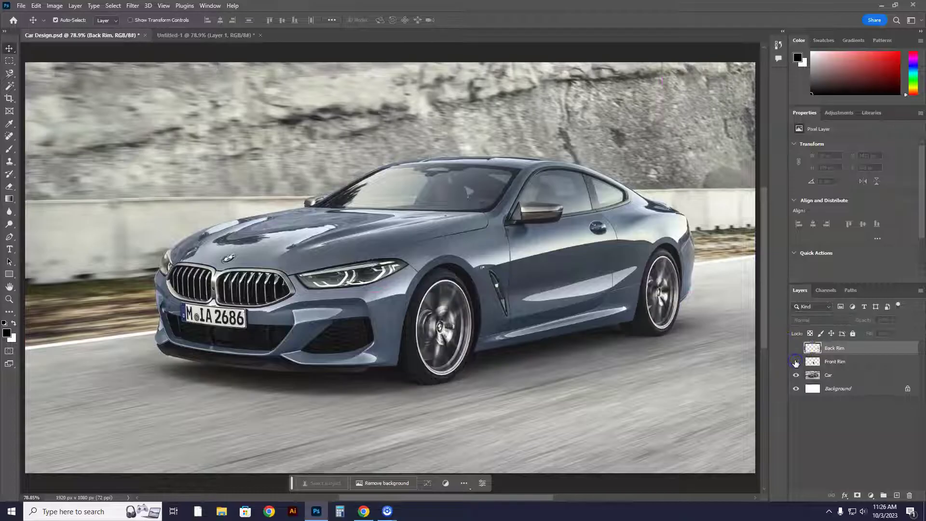
click(796, 347)
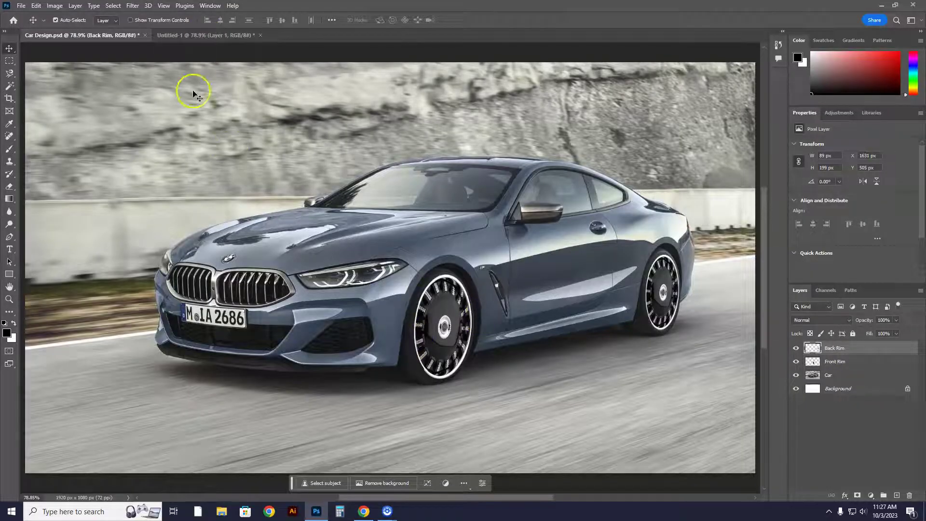
- Switch to the green BMW photo in Untitled-1, then bring up the dub spinners Google Images results
click(203, 35)
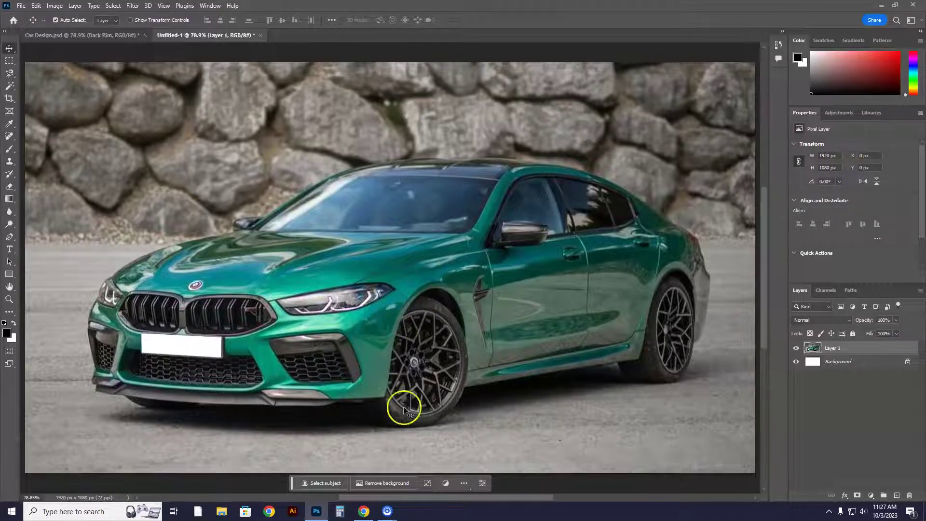
click(364, 511)
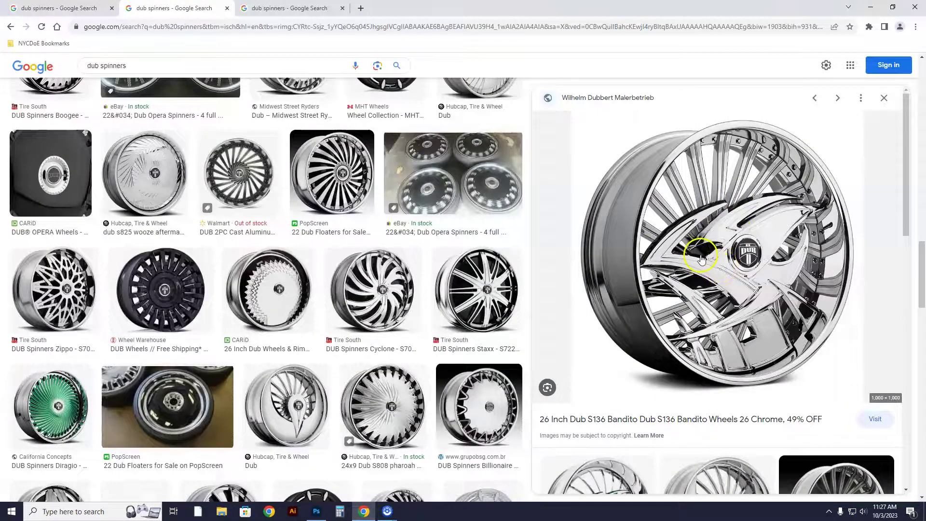
- Copy the chrome 26 Inch Dub S136 Bandito wheel picture from its Google Images preview
right_click(732, 250)
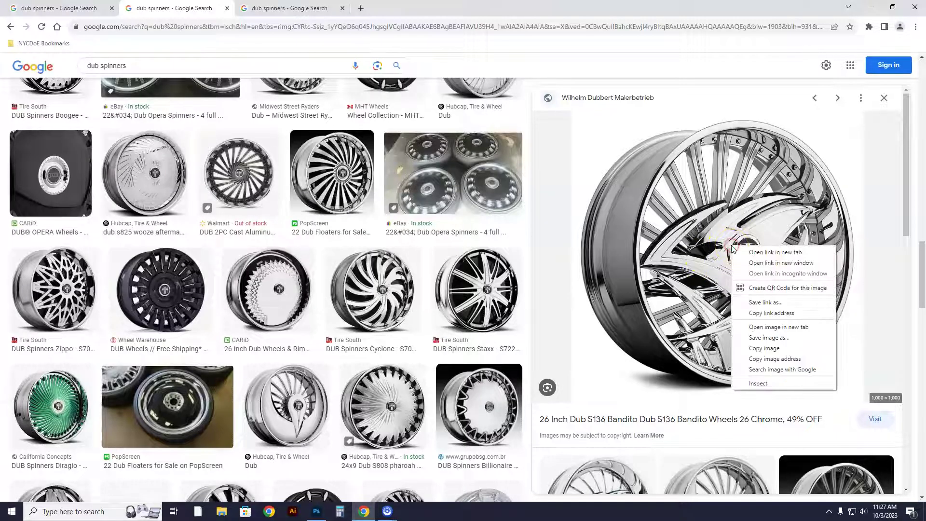
click(772, 348)
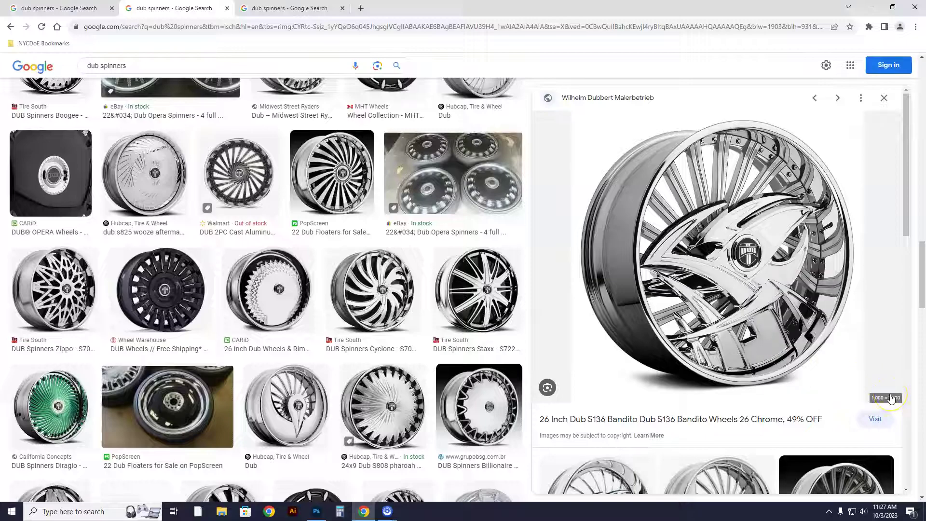
right_click(731, 241)
click(775, 351)
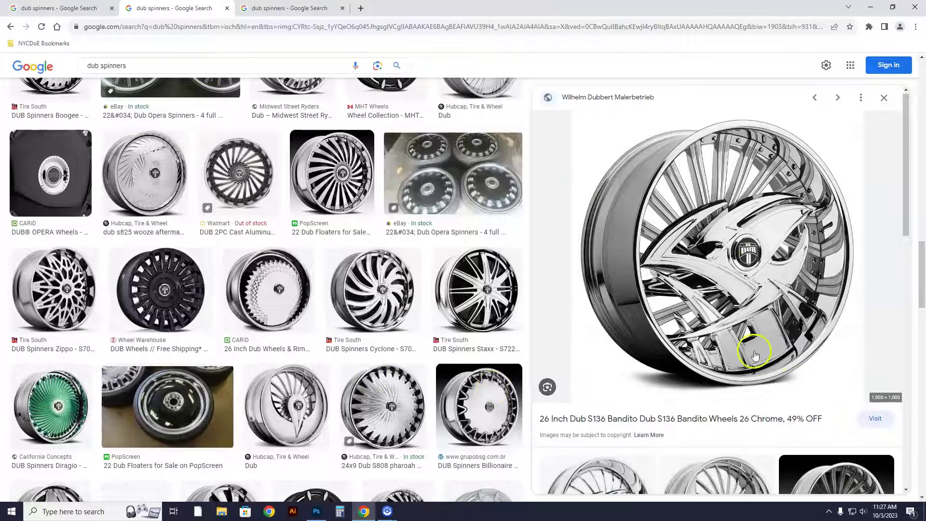
scroll(772, 338, down, 3)
scroll(797, 234, down, 10)
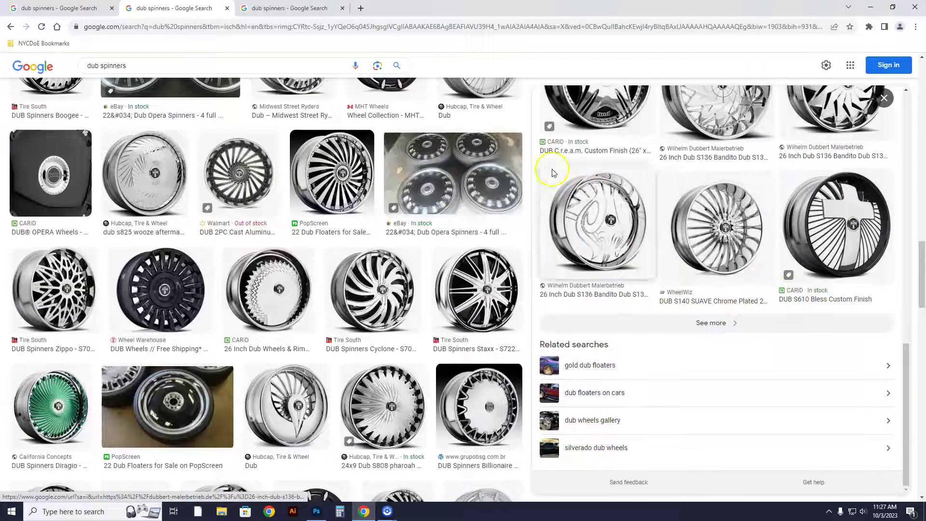
click(656, 169)
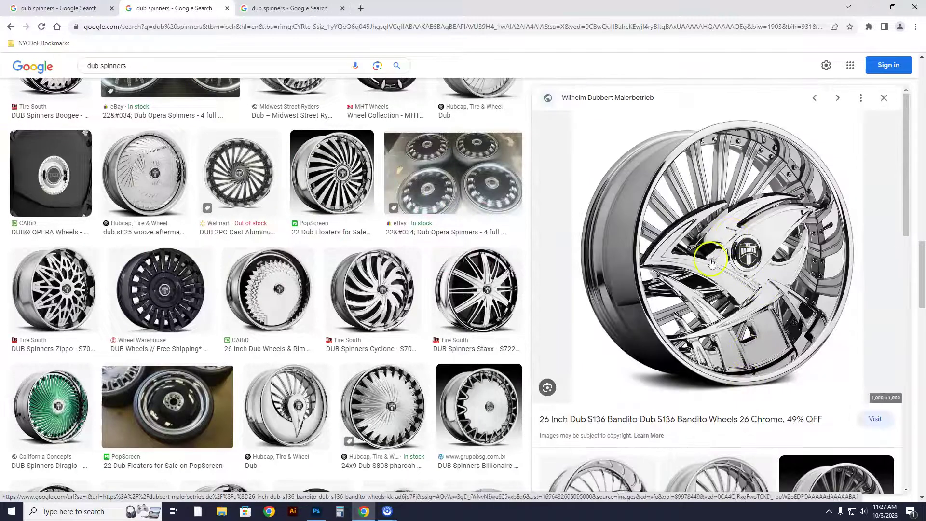
right_click(715, 261)
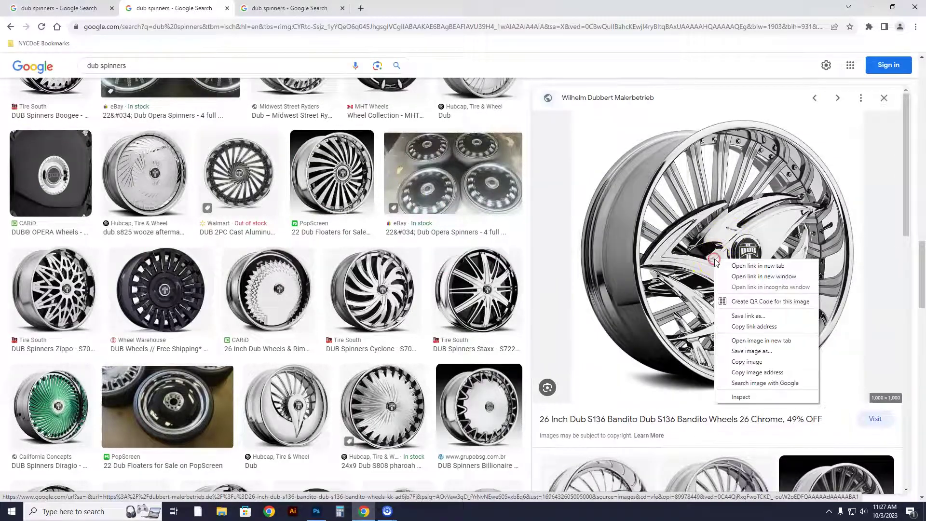
click(753, 362)
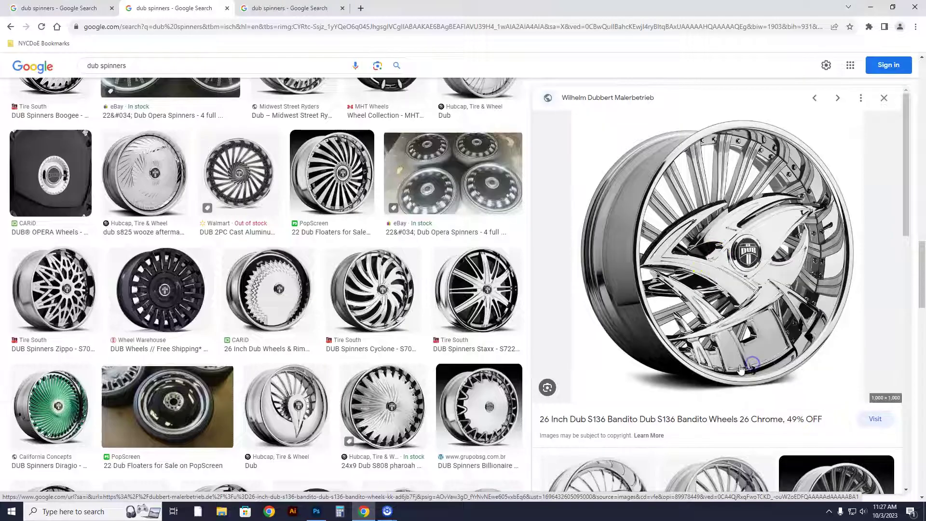
- Paste the Bandito wheel into the green BMW photo as Layer 2 and scale it to about 80%
click(316, 512)
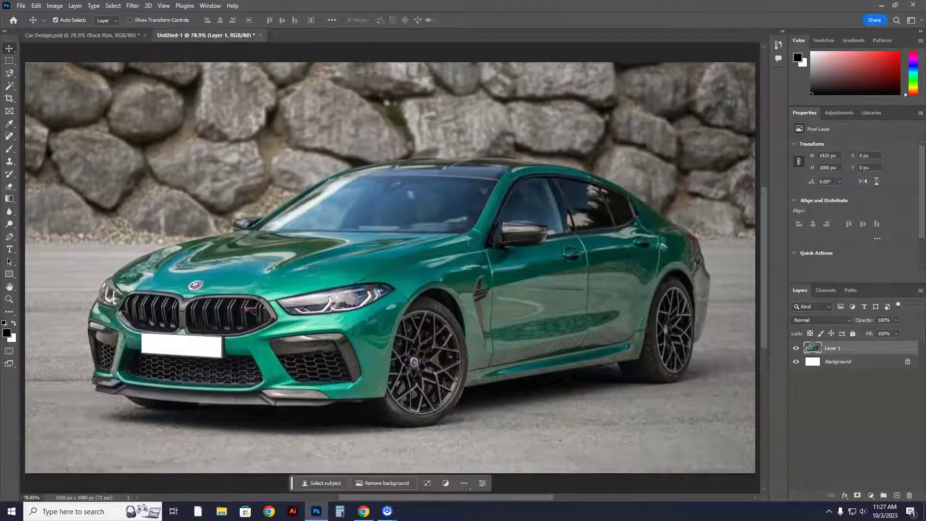
click(39, 7)
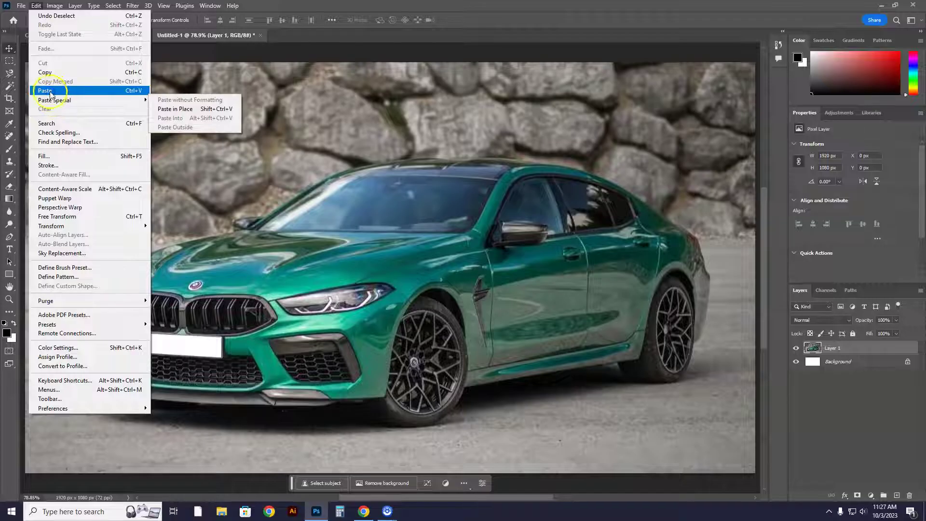
click(56, 90)
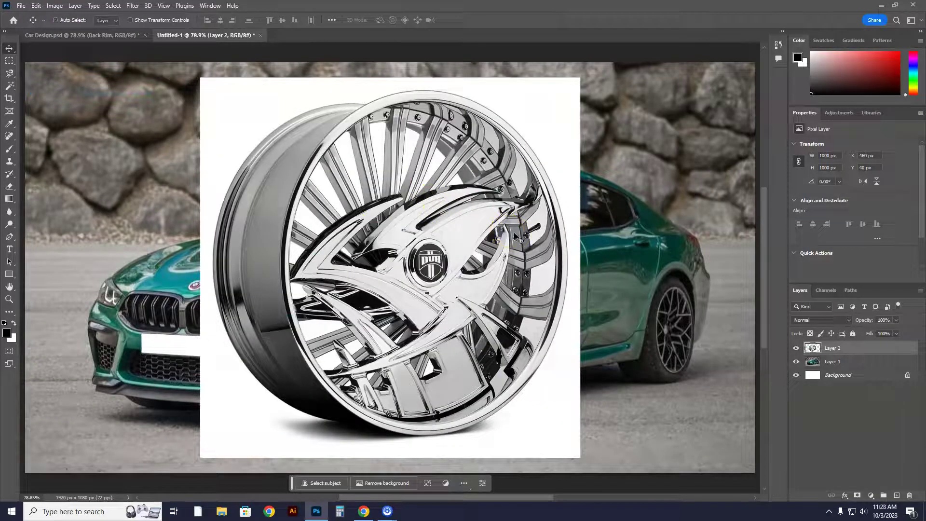
key(ctrl+t)
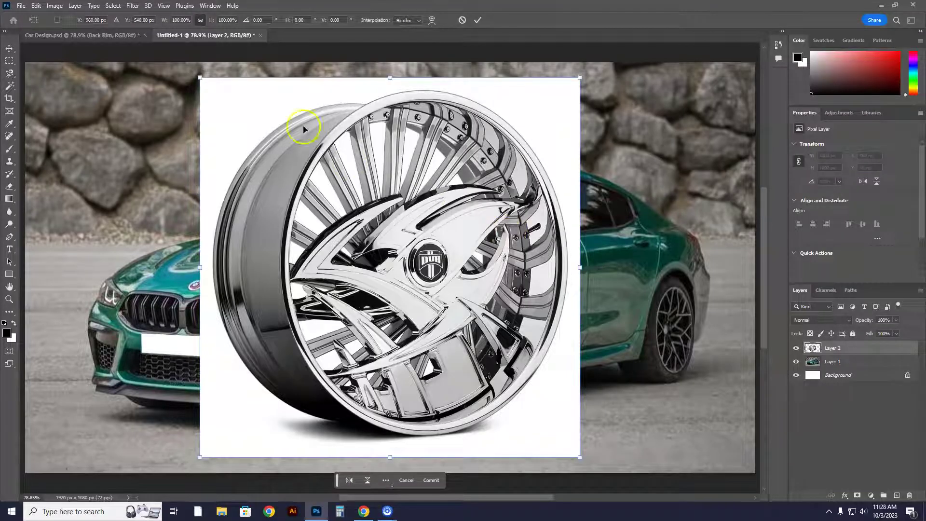
drag(200, 77, 291, 136)
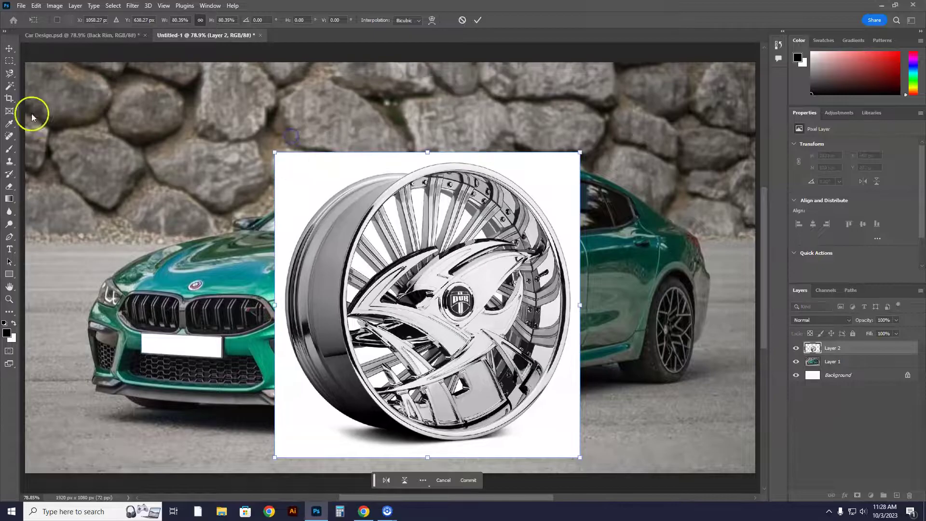
- Commit the resize and trace the rim's outer edge with the Magnetic Lasso into a closed selection
right_click(11, 75)
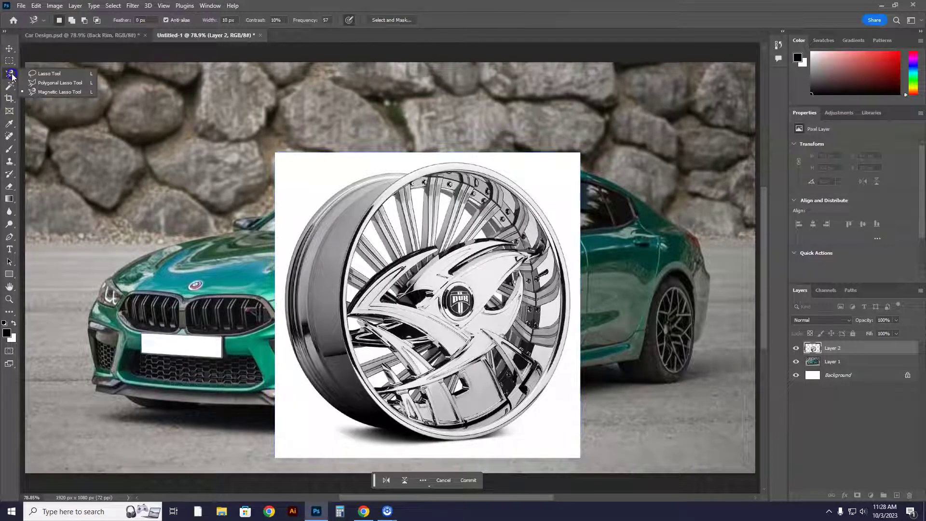
click(61, 92)
click(409, 172)
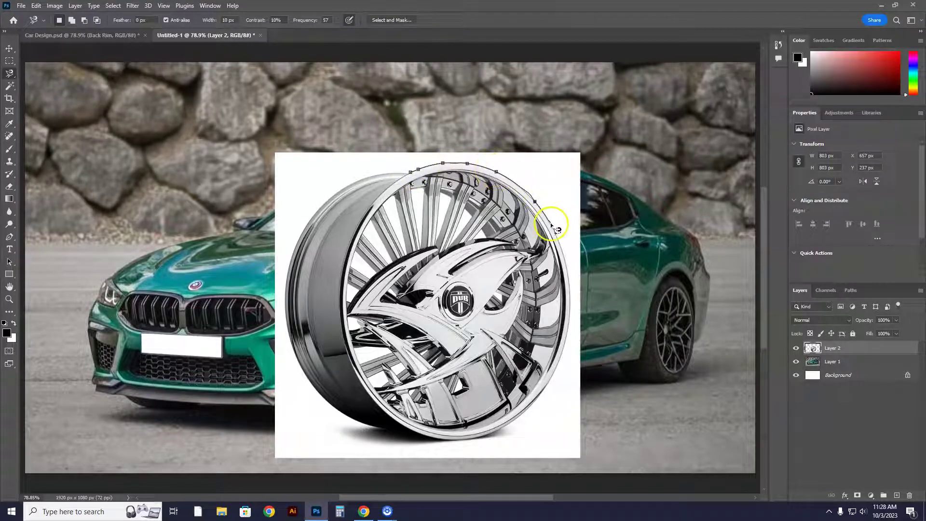
key(BackSpace)
key(BackSpace)
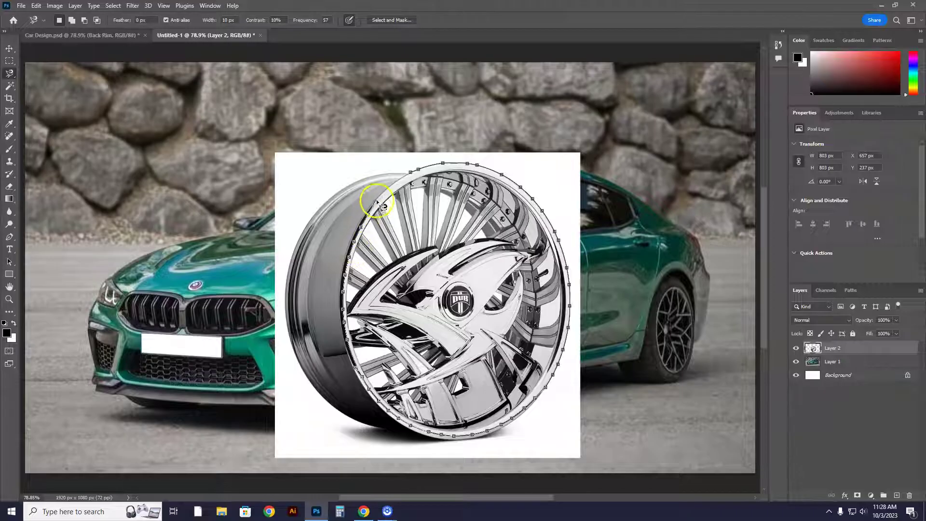
click(418, 179)
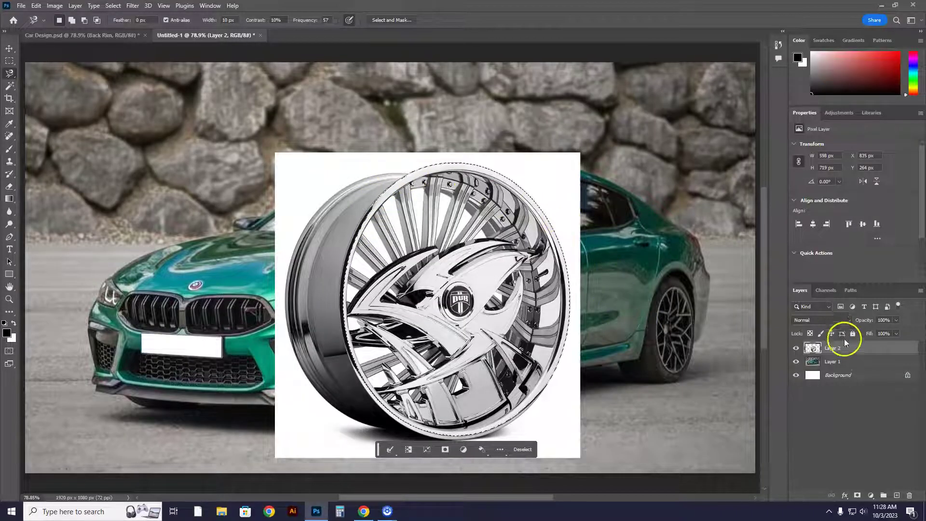
- Undo a mistaken Paste Into by deleting the layer it created
click(36, 6)
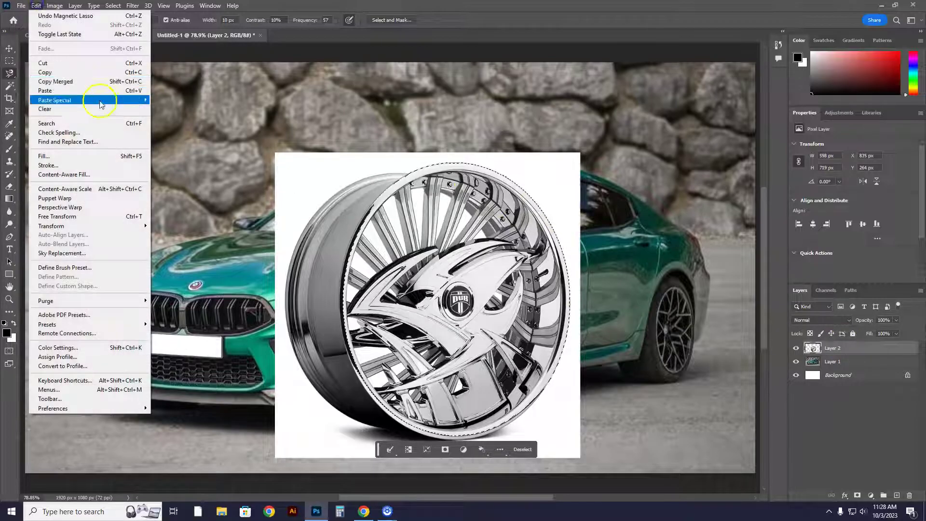
key(ctrl+shift+alt+v)
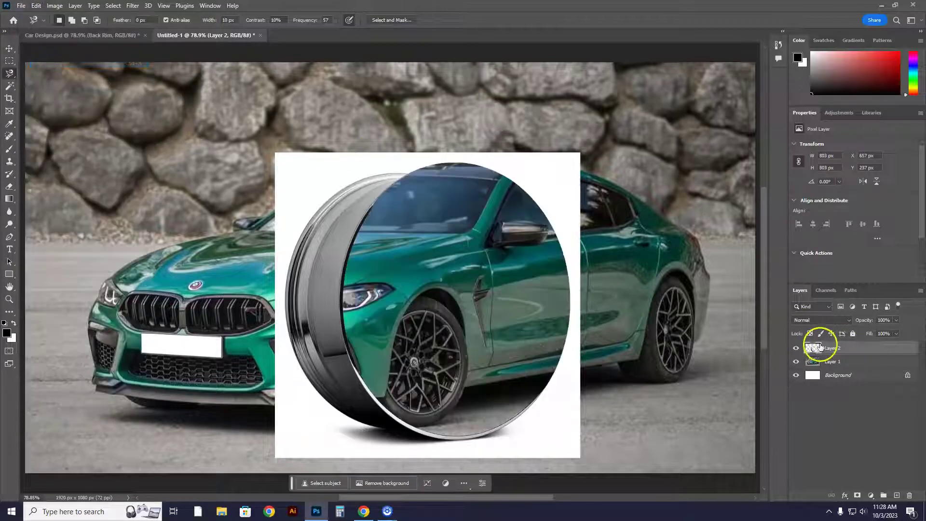
drag(823, 345, 911, 493)
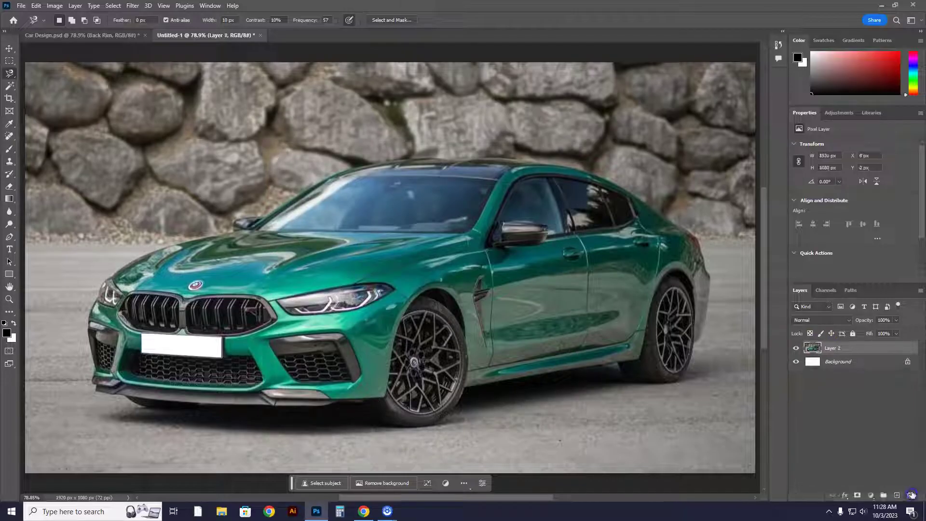
- Paste the cut-out rim face as a new layer and enlarge it to 666 × 800 px over the car's front
click(37, 6)
click(53, 89)
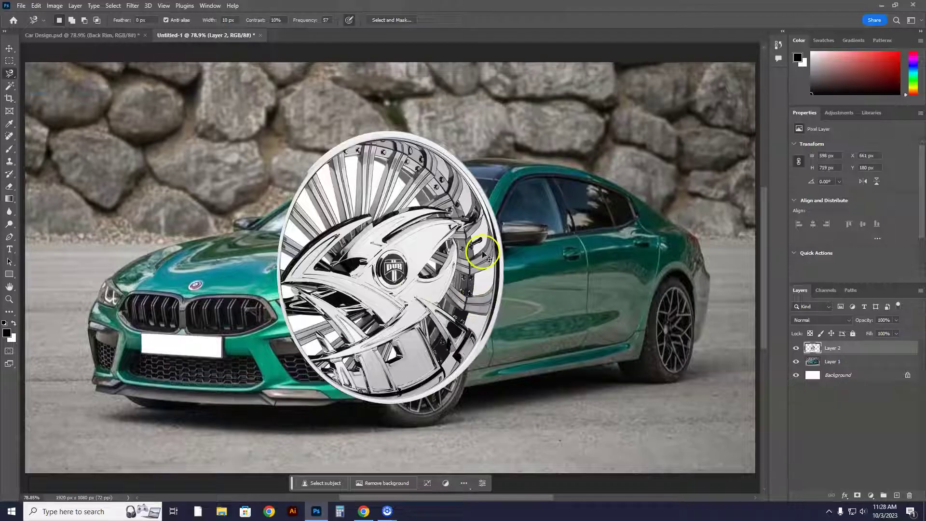
key(ctrl+t)
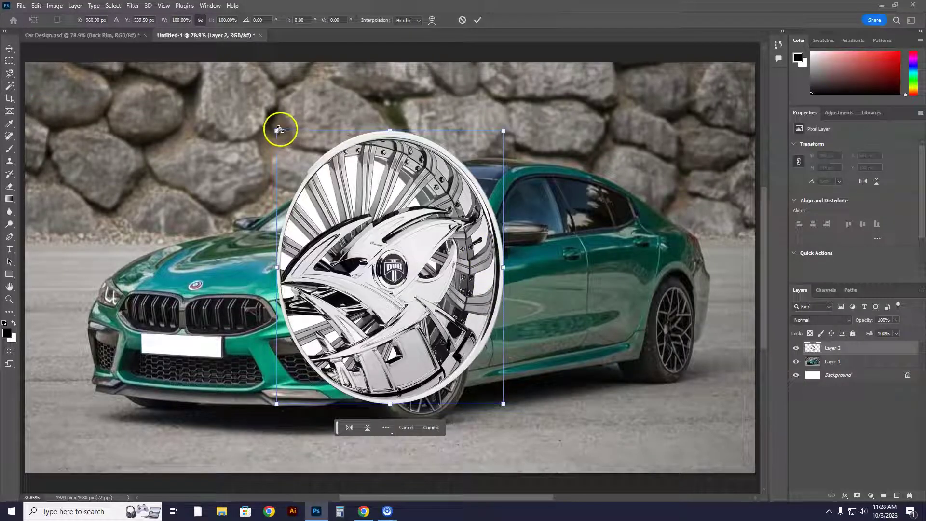
drag(276, 129, 225, 116)
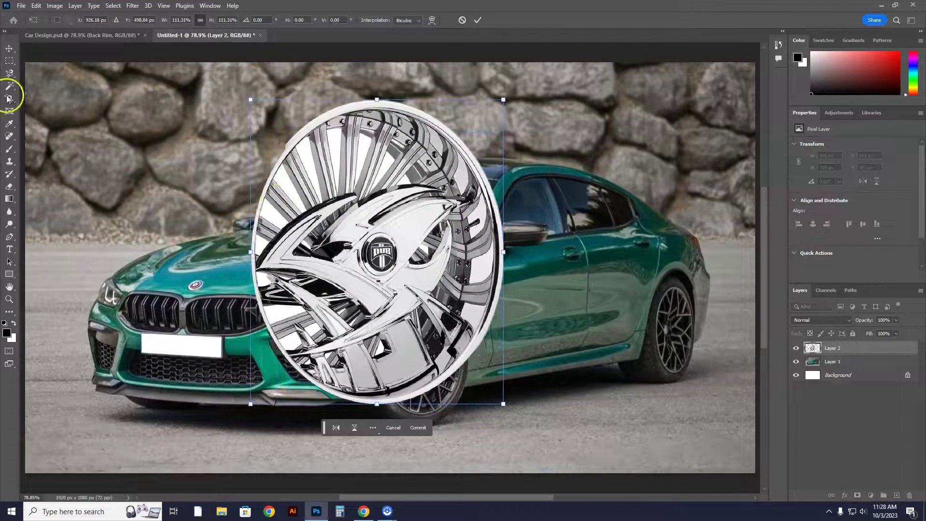
click(9, 48)
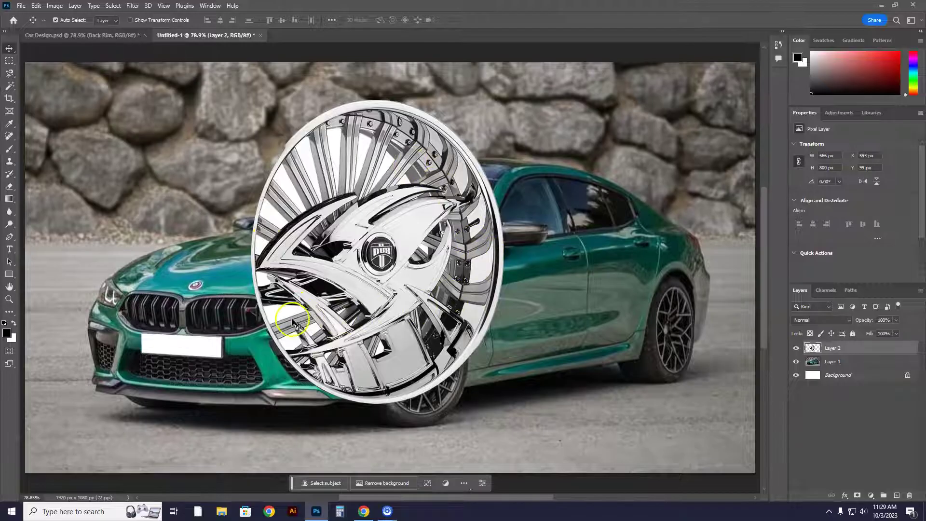
- Switch to the Magic Wand and delete the first white patches inside the rim
click(11, 88)
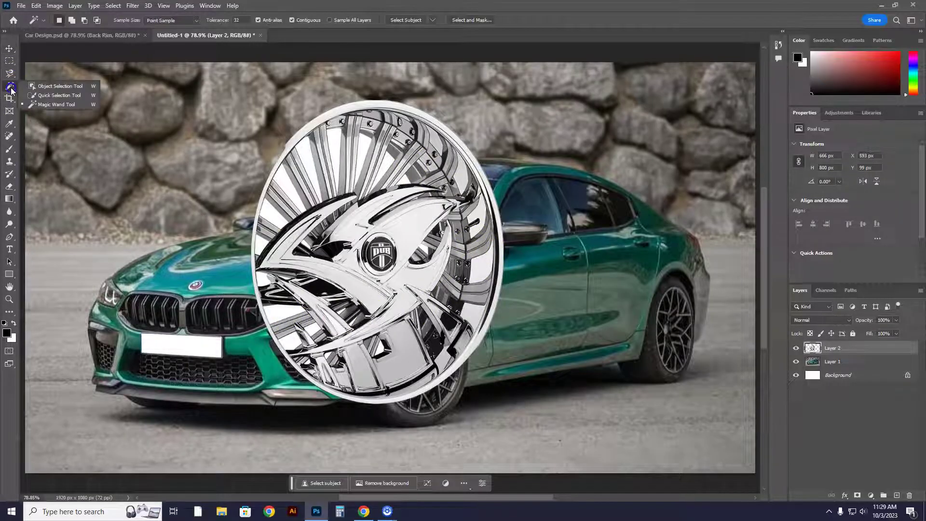
click(48, 105)
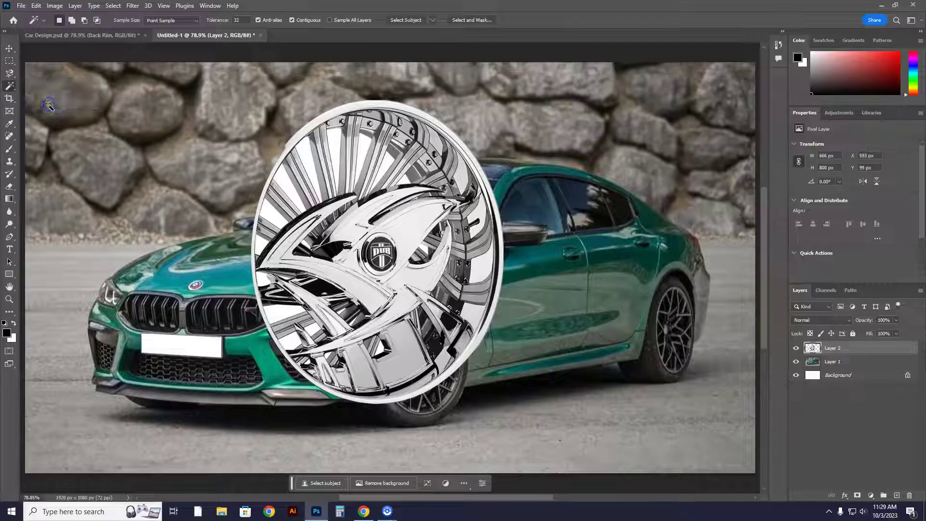
click(292, 345)
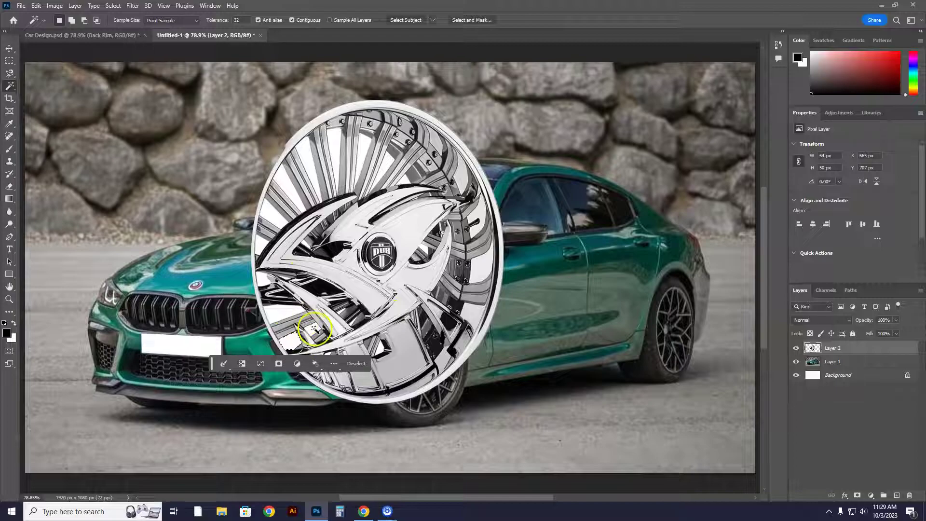
key(Delete)
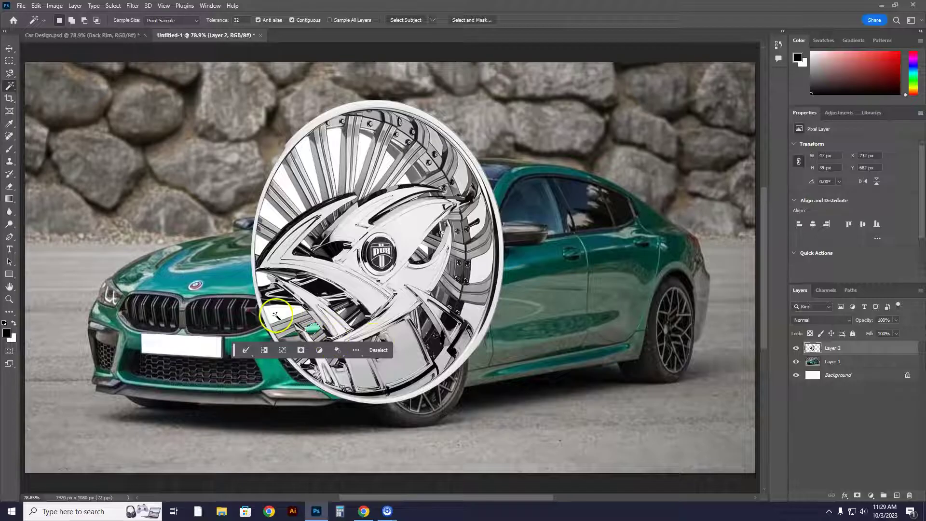
click(292, 316)
key(Delete)
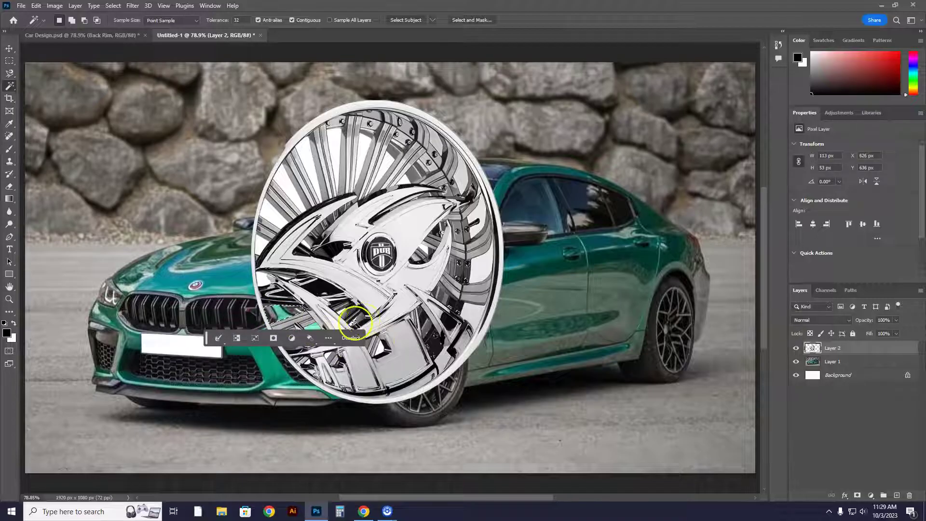
drag(209, 341, 179, 430)
- Select and delete the white gaps around the upper and lower-left spokes, then deselect
click(281, 296)
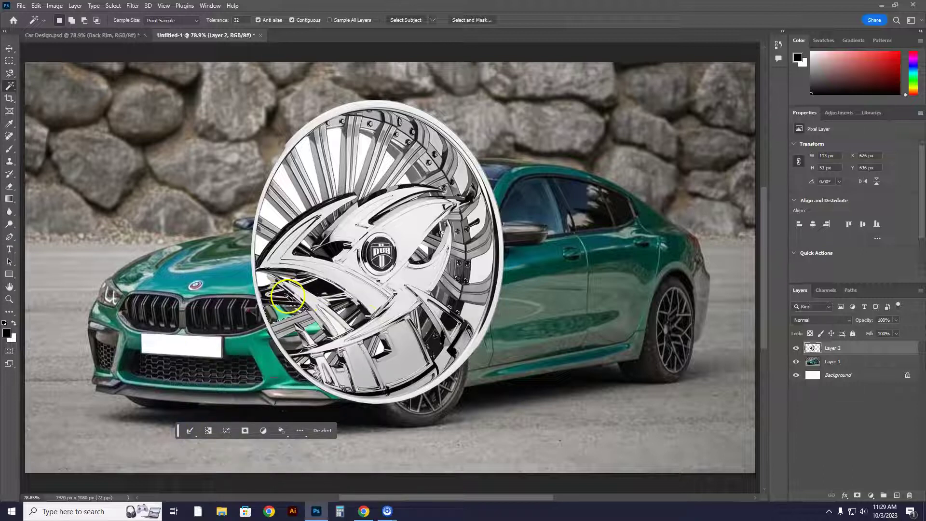
click(262, 281)
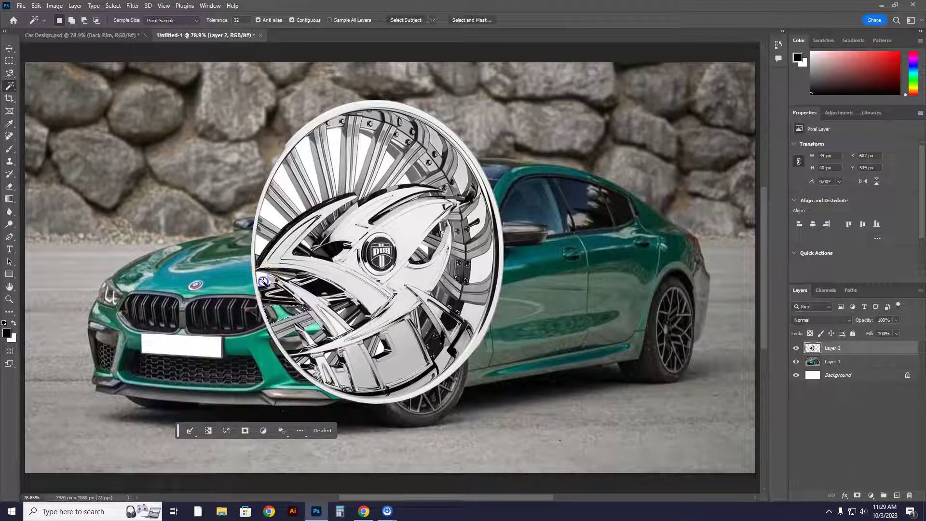
click(260, 247)
click(269, 214)
click(288, 186)
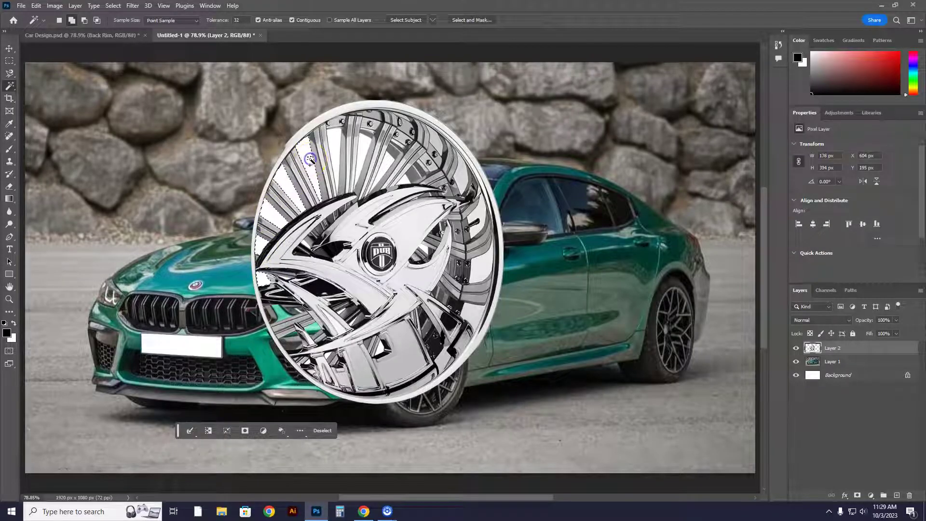
click(321, 126)
click(367, 142)
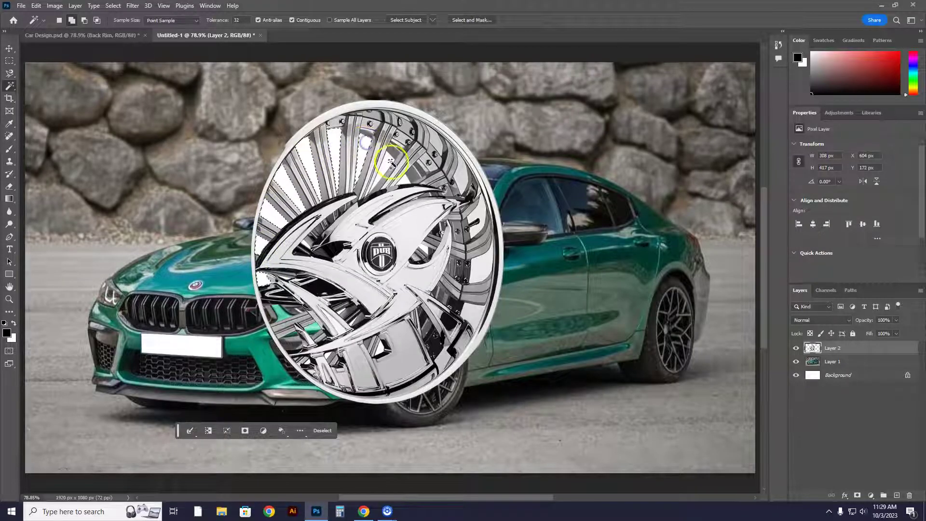
click(405, 181)
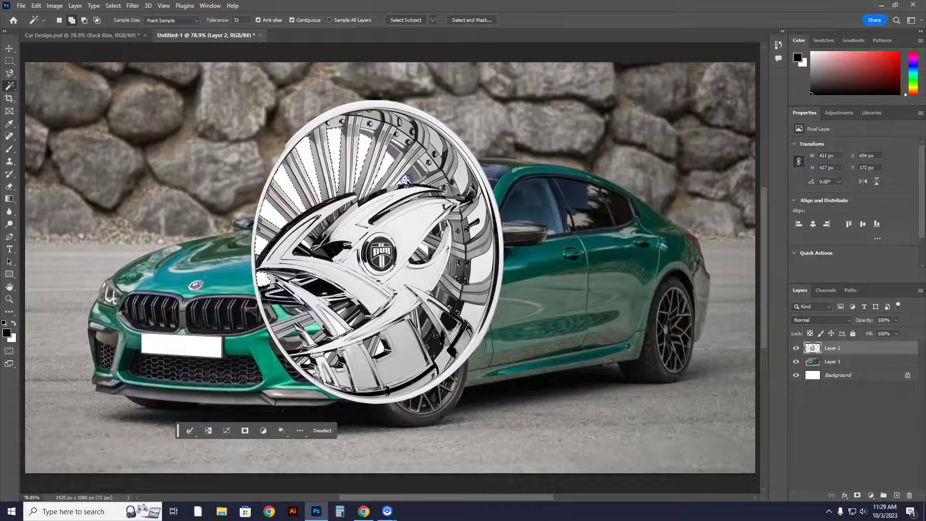
click(336, 284)
key(Delete)
click(443, 243)
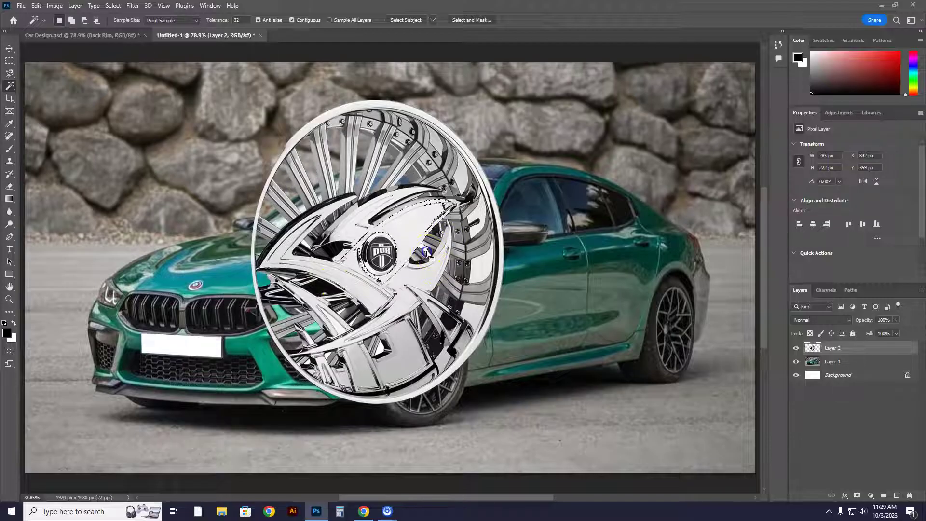
click(426, 248)
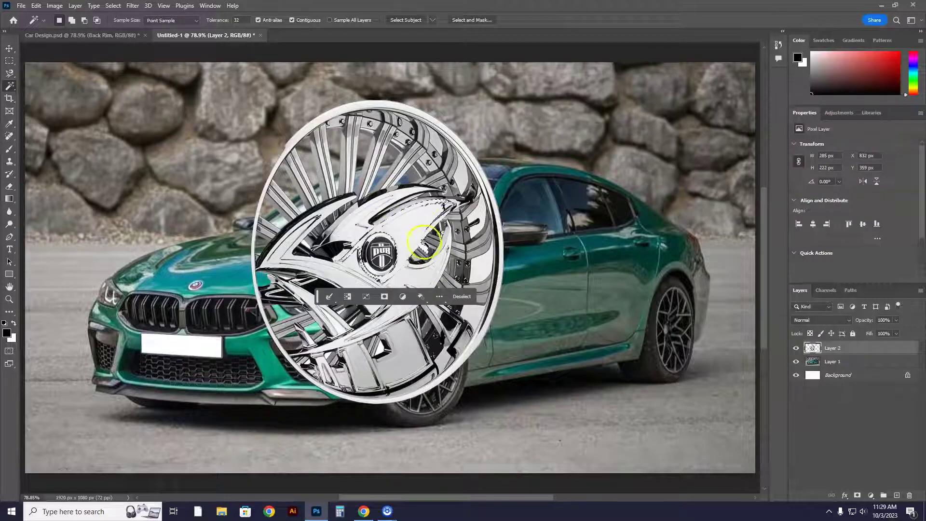
key(ctrl+d)
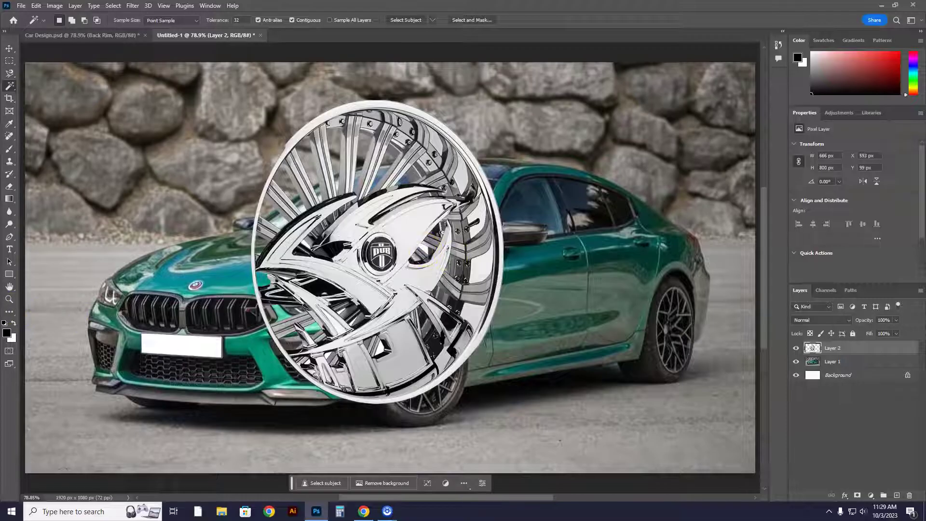
- Zoom in closely on the rim's spokes and try selecting a white patch between two spokes
click(9, 299)
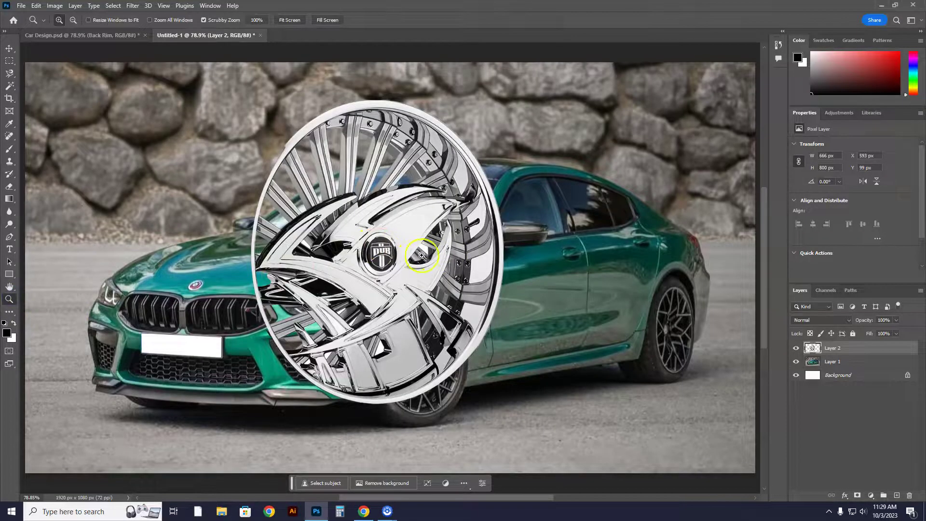
drag(424, 254, 511, 294)
drag(8, 84, 52, 103)
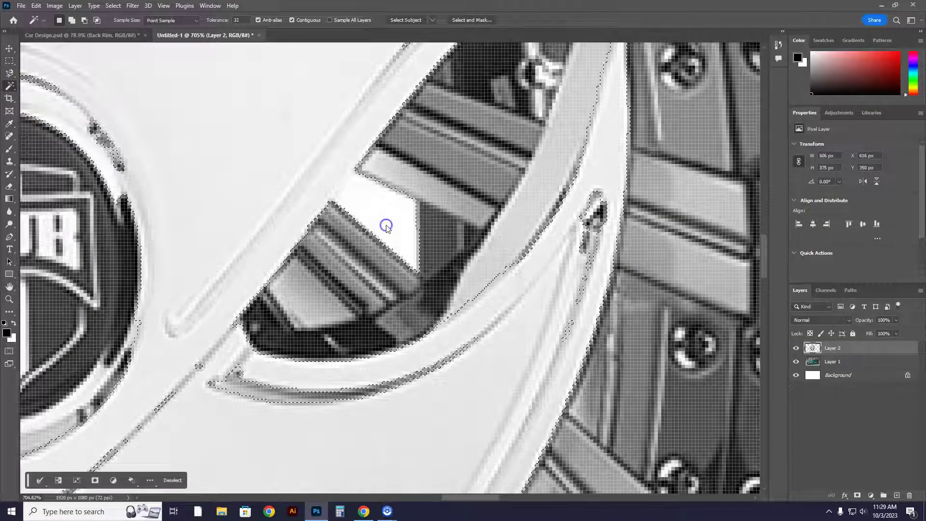
click(326, 196)
click(392, 215)
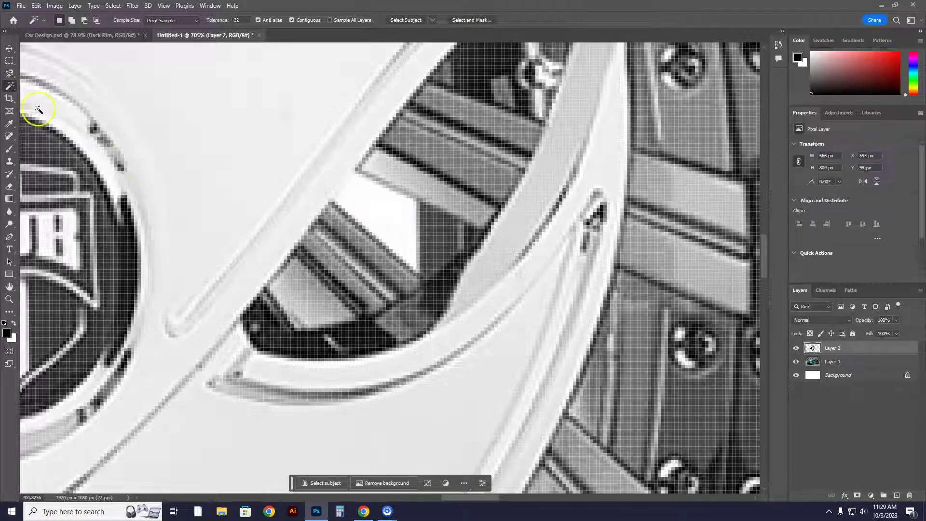
drag(10, 77, 51, 96)
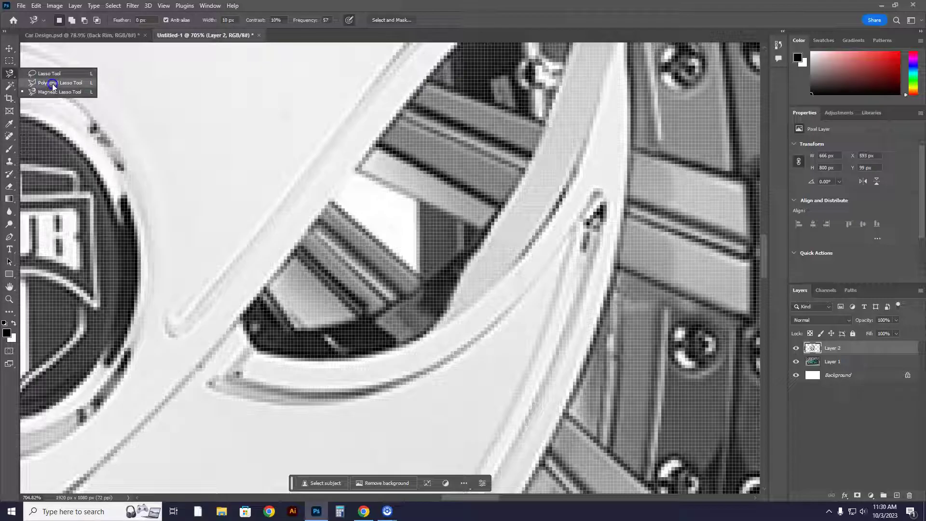
- Outline the white patch between two spokes with the Polygonal Lasso and delete it
drag(52, 83, 52, 83)
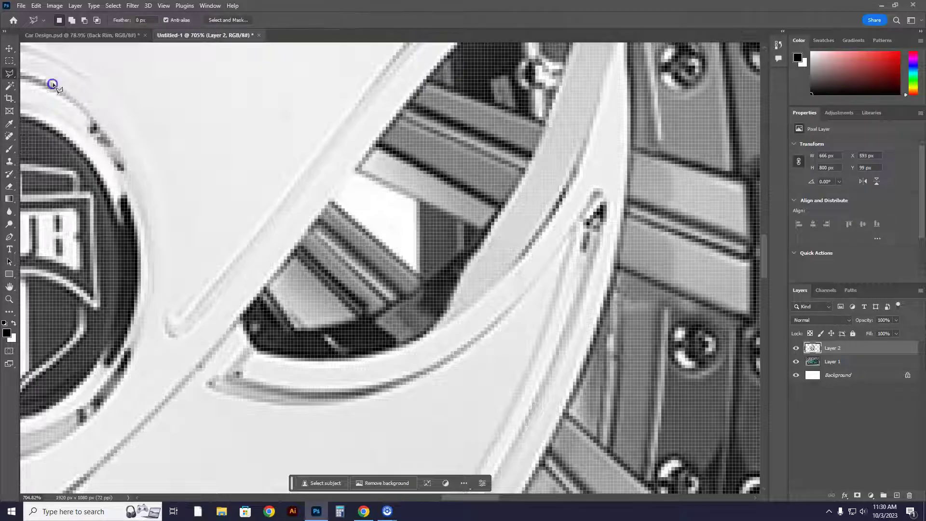
click(333, 199)
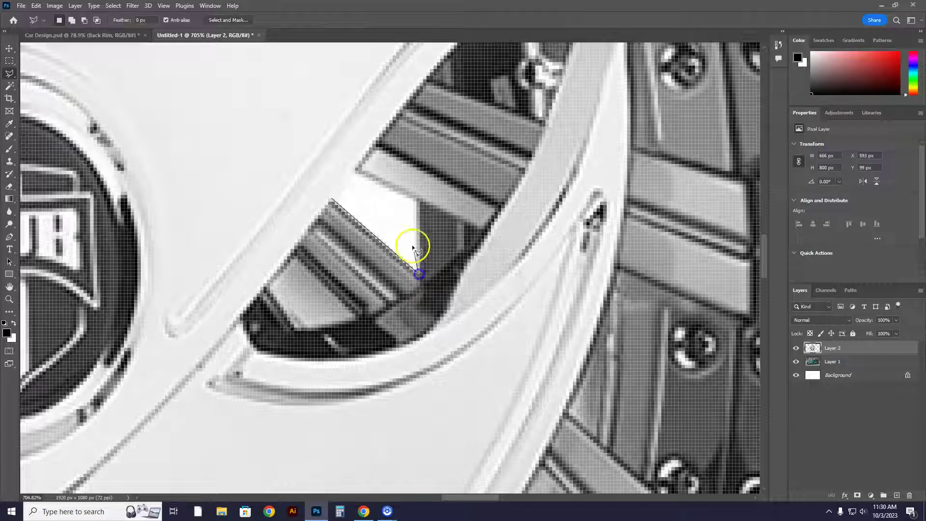
click(418, 200)
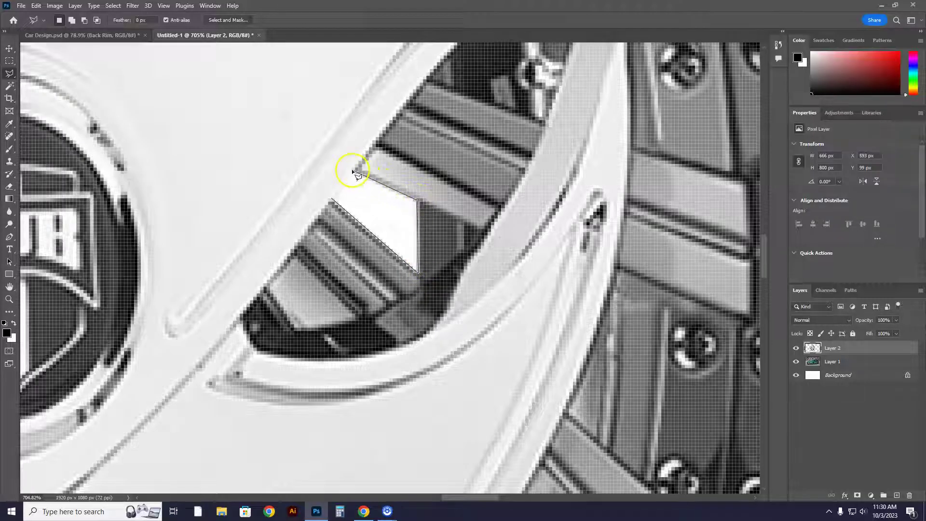
click(333, 199)
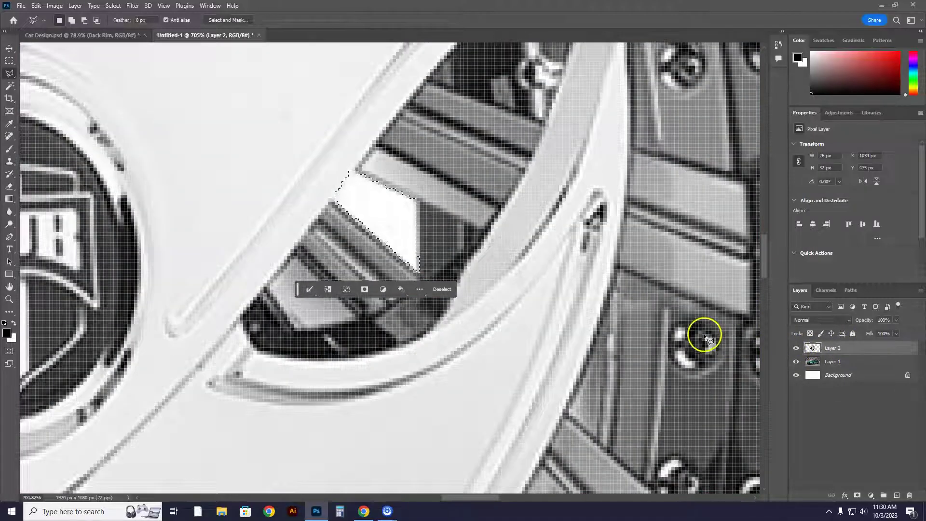
key(Delete)
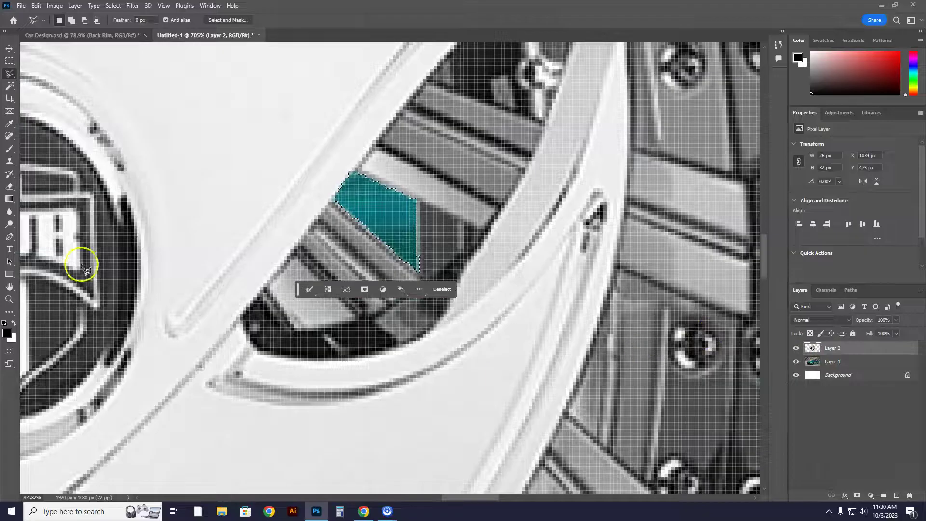
double_click(10, 299)
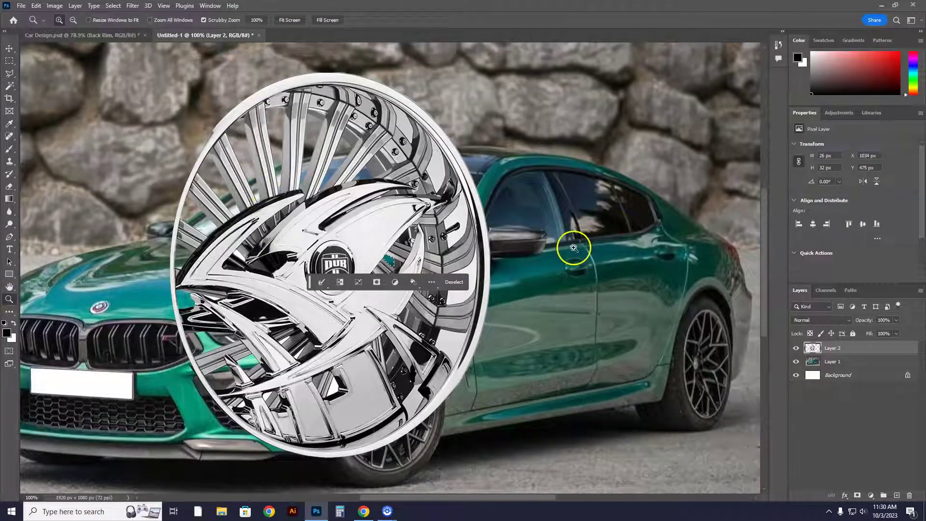
click(315, 281)
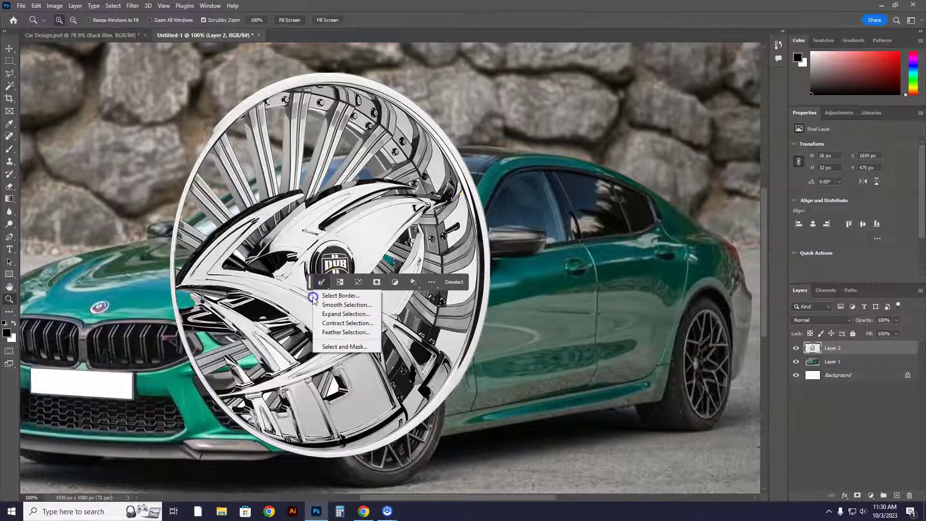
click(310, 288)
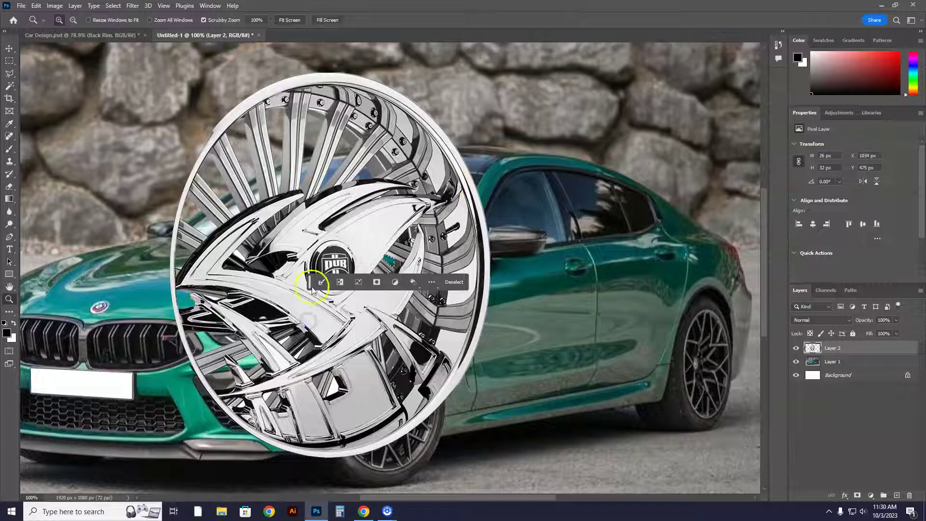
drag(314, 284, 225, 470)
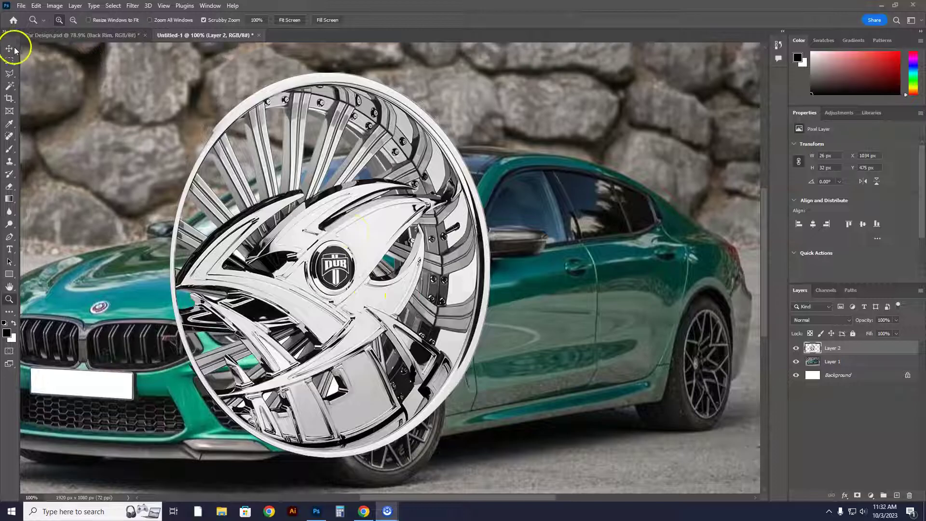
click(844, 348)
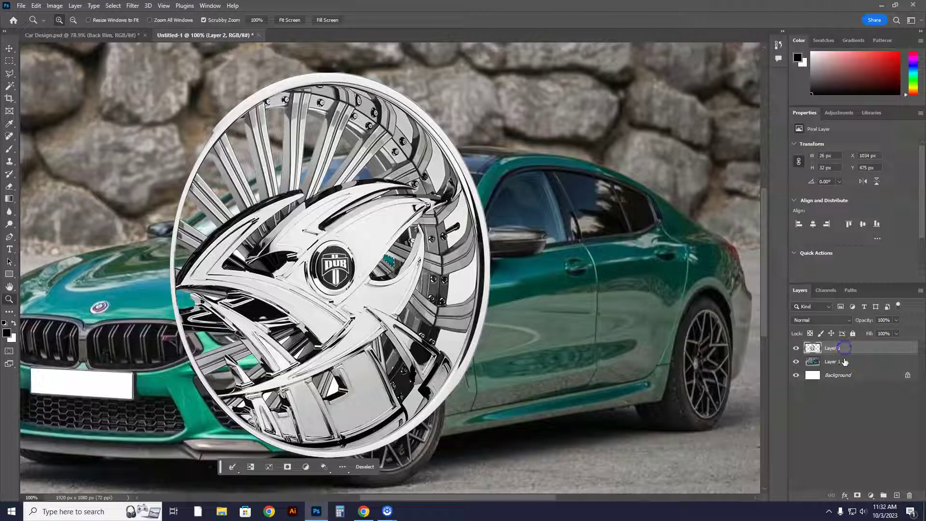
click(844, 361)
click(844, 348)
key(ctrl+t)
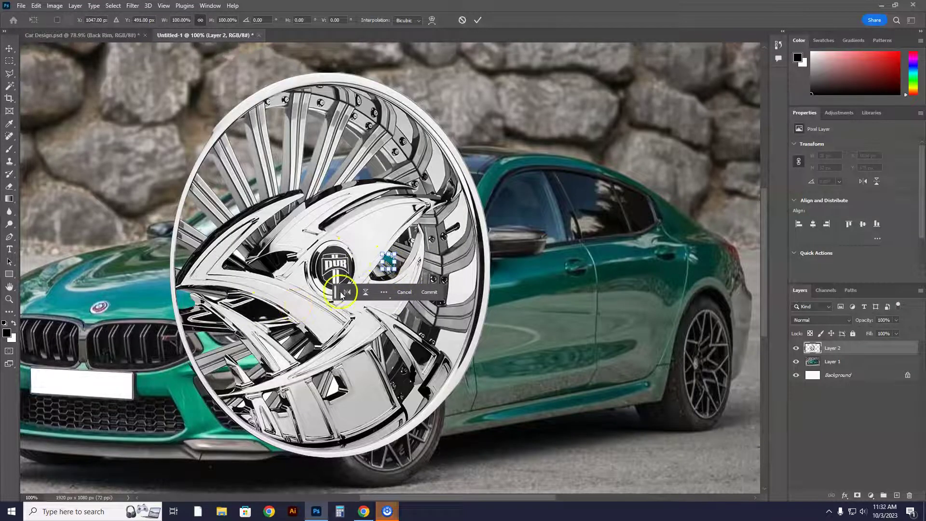
drag(336, 292, 263, 429)
click(9, 48)
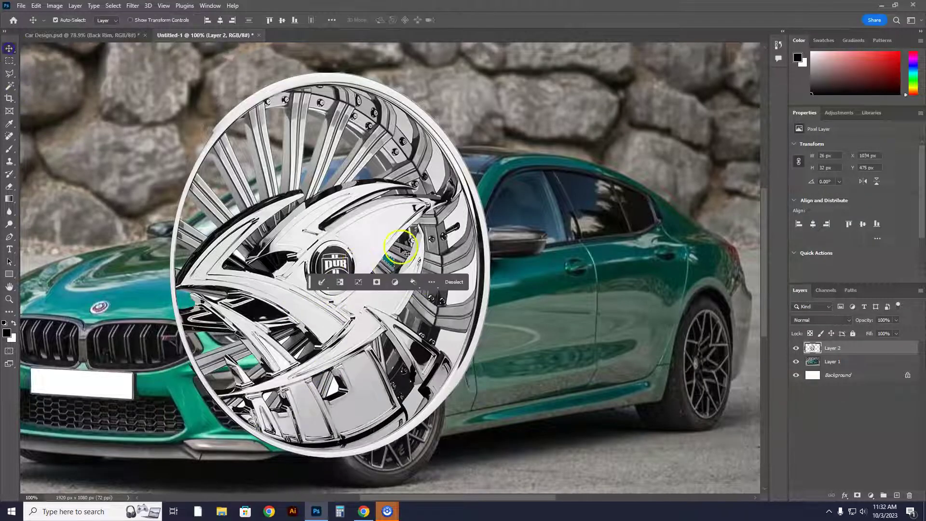
click(389, 264)
key(ctrl+d)
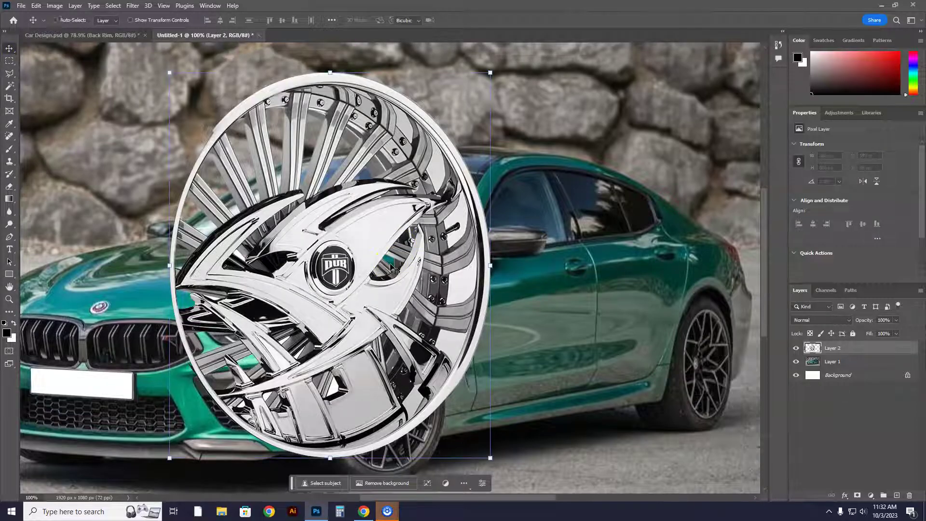
- Shrink the rim onto the front wheel, level it, and stretch it to about 34% × 35%
key(ctrl+t)
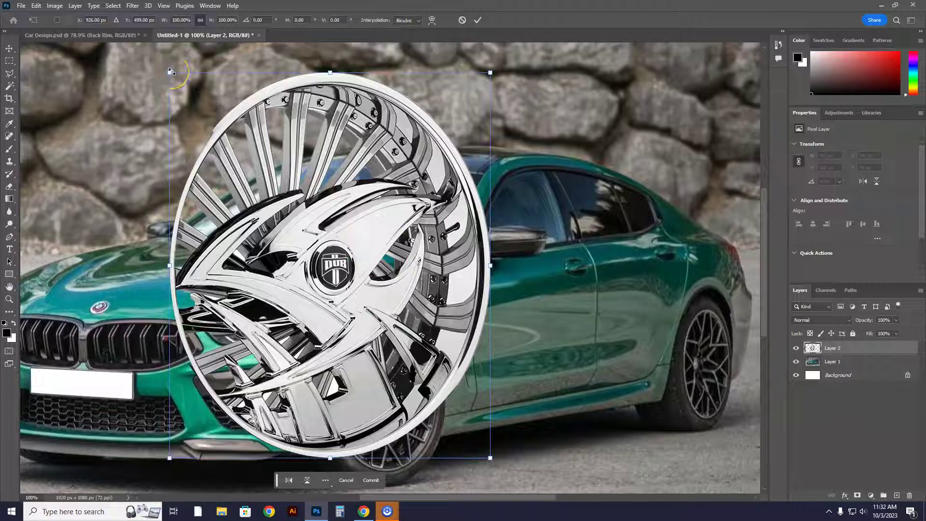
drag(171, 71, 388, 334)
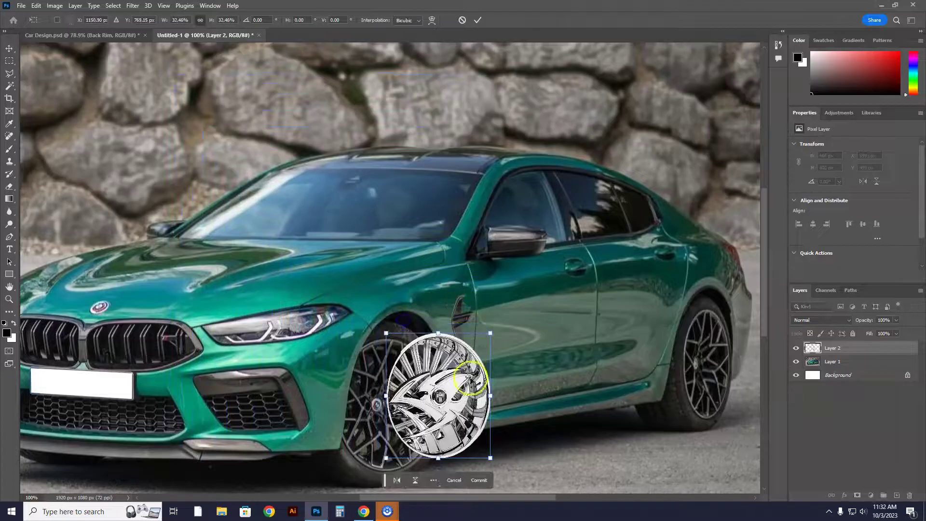
drag(468, 379, 412, 382)
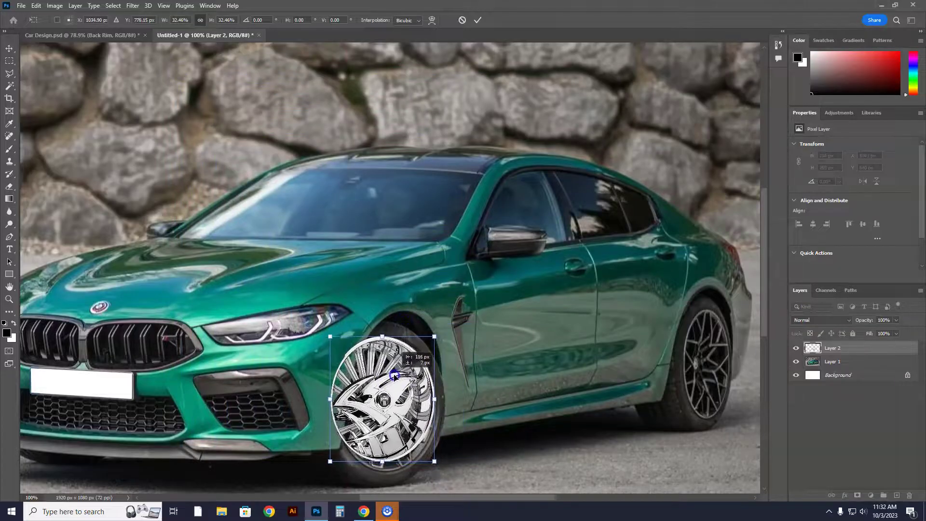
drag(456, 469, 462, 462)
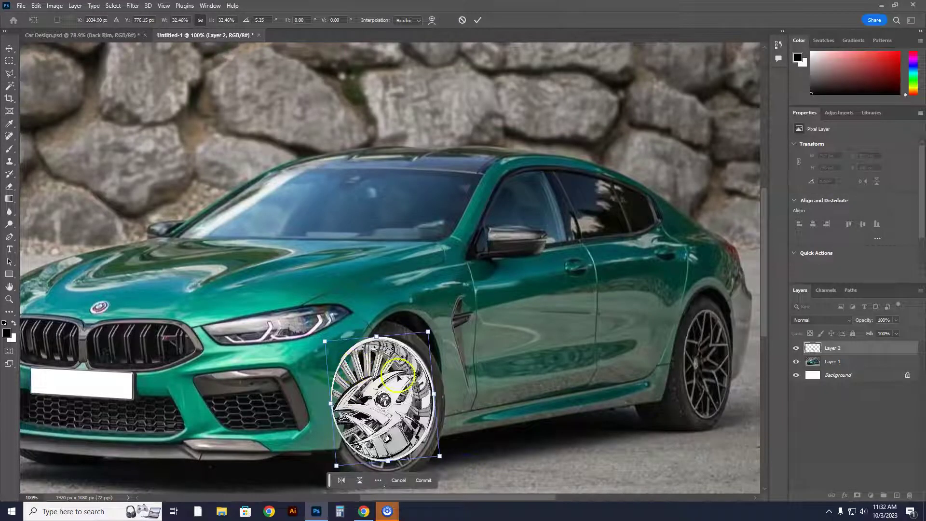
drag(410, 413, 412, 420)
drag(459, 459, 455, 466)
drag(386, 340, 386, 337)
click(395, 411)
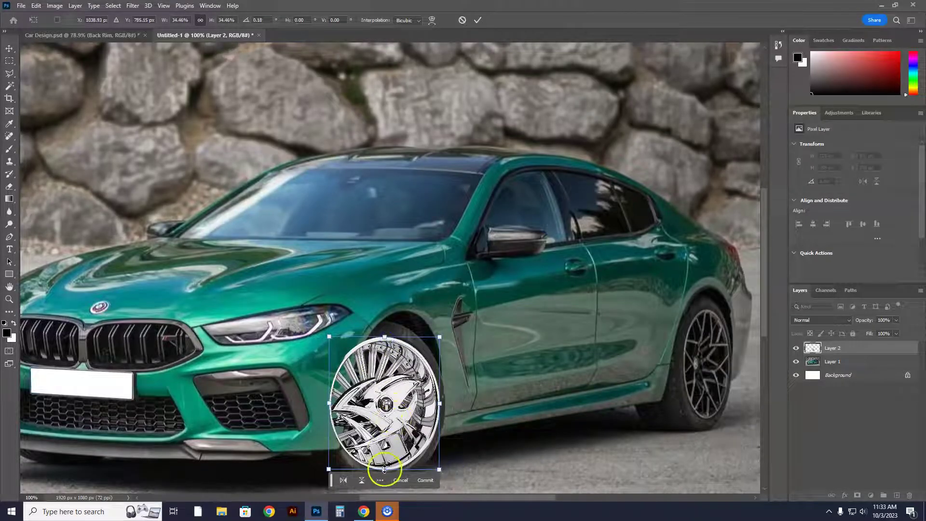
scroll(386, 467, down, 3)
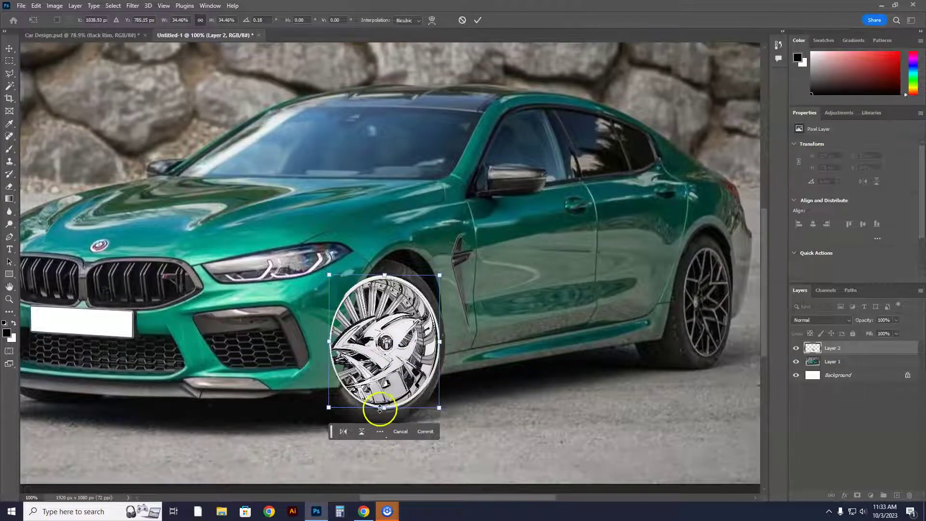
drag(380, 408, 380, 411)
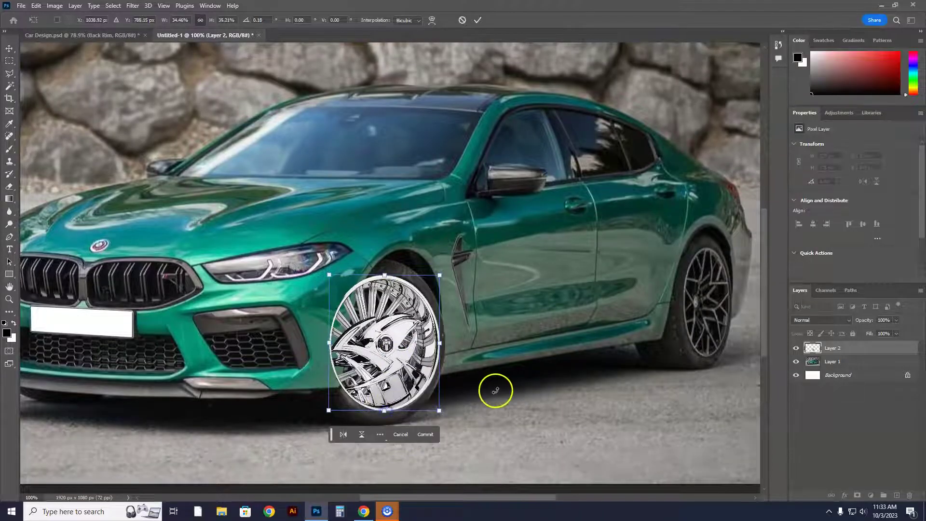
- Commit the rim at 230 × 282 px and toggle Layer 2 to compare against the black rim
click(10, 50)
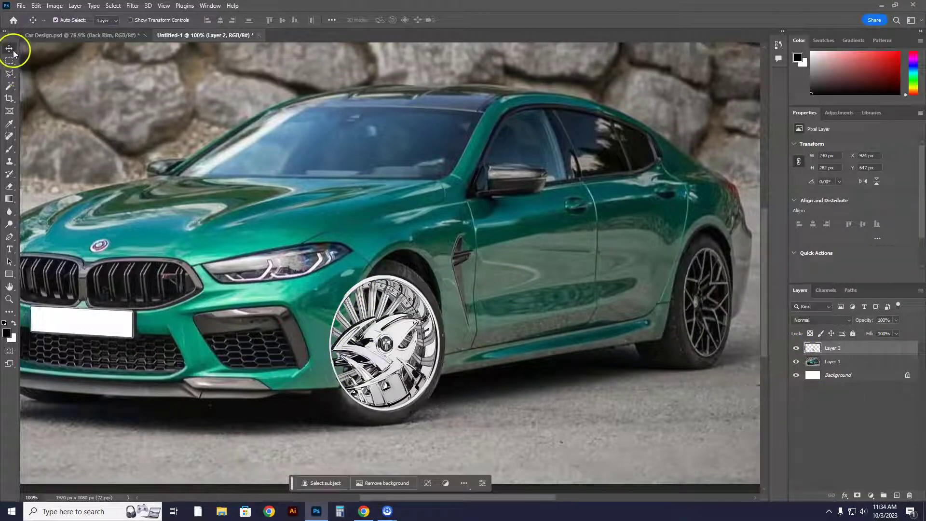
click(835, 348)
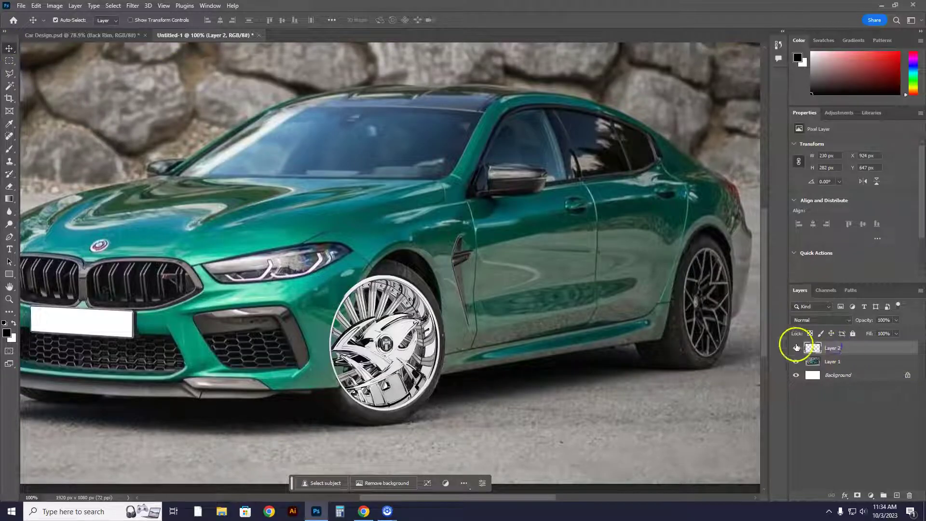
click(796, 347)
click(797, 347)
click(796, 347)
click(796, 347)
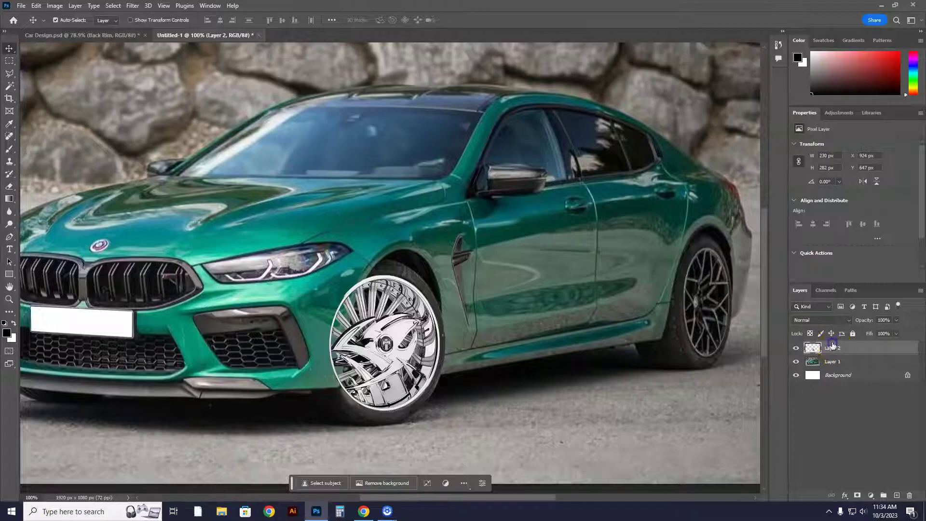
- Duplicate the chrome rim layer and move the copy onto the rear wheel
drag(832, 344, 897, 495)
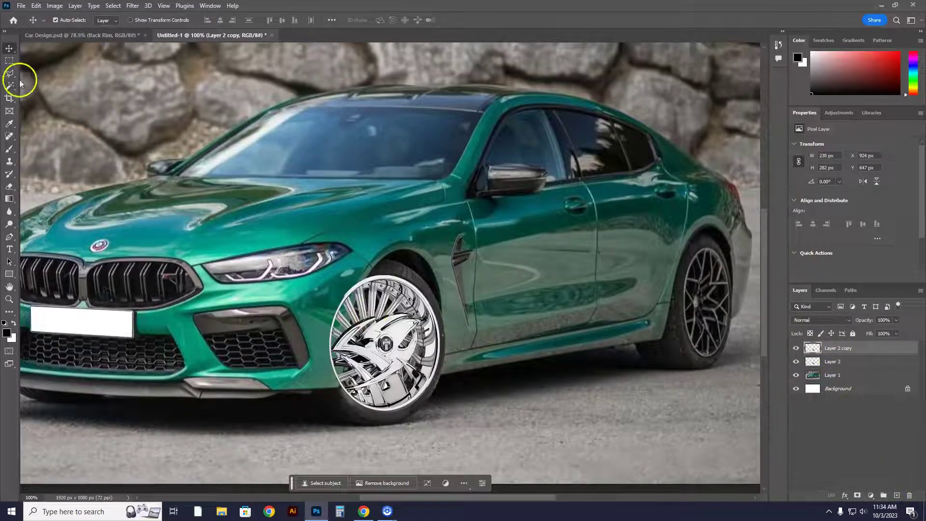
drag(368, 279, 441, 233)
key(ctrl+z)
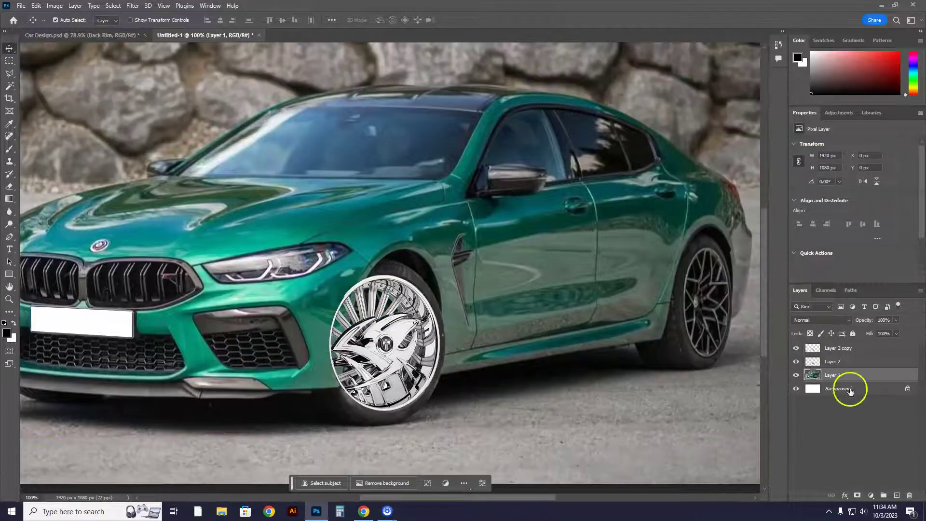
click(839, 347)
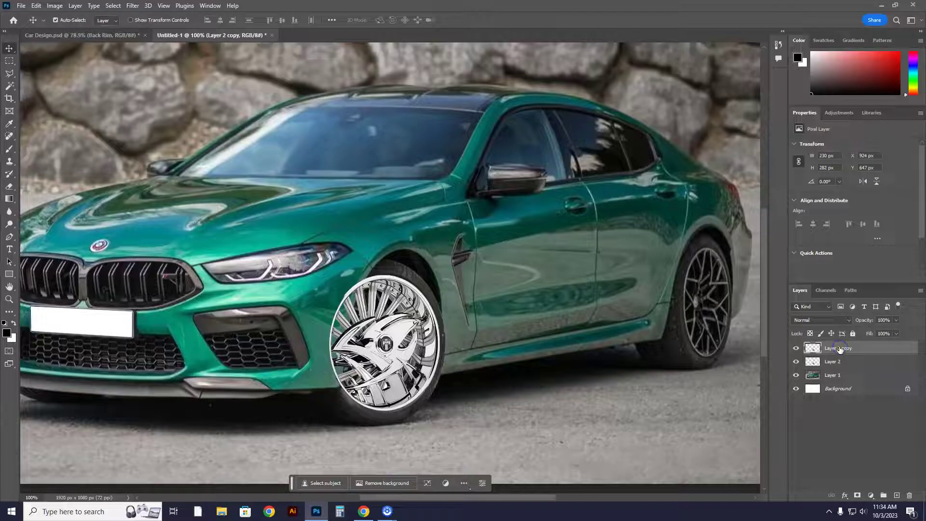
drag(376, 356, 691, 308)
- Free-transform the rear rim: narrow it to the wheel's angle, reposition it, and stretch it slightly taller
key(ctrl+t)
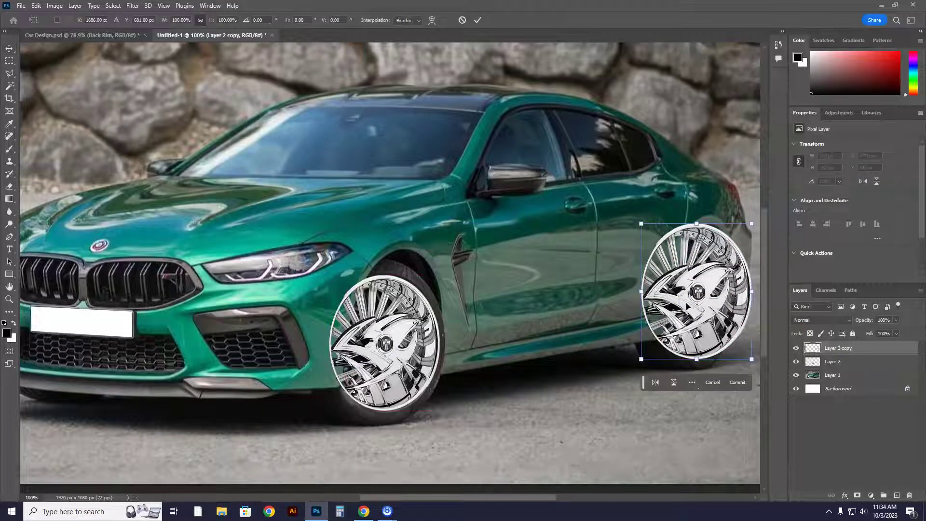
drag(642, 223, 694, 244)
drag(722, 273, 730, 293)
drag(695, 357, 745, 360)
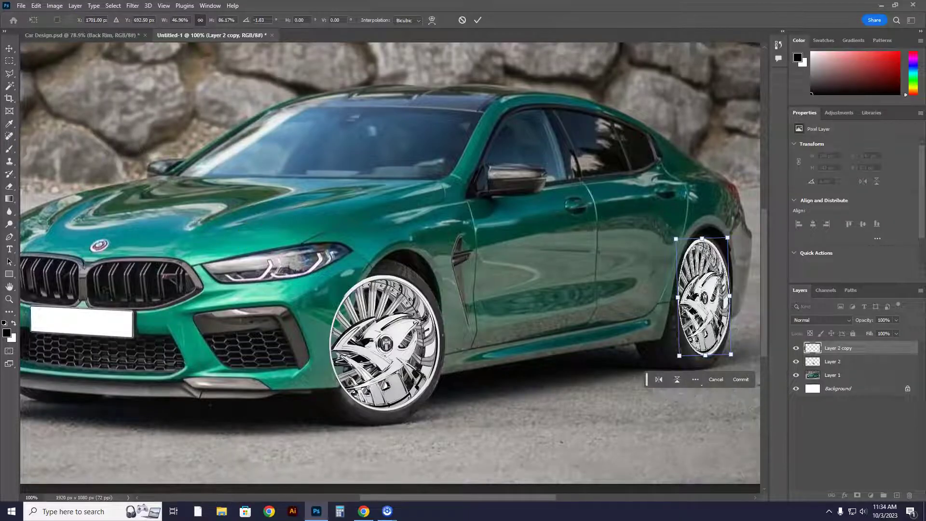
- Commit the rear rim transform and toggle the front rim's visibility to compare
click(10, 46)
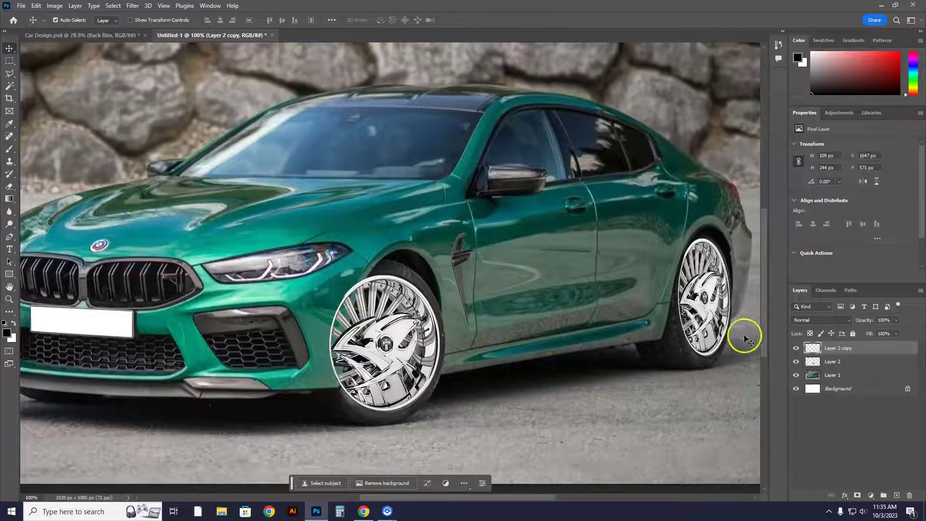
click(796, 362)
click(796, 362)
click(797, 362)
click(797, 361)
click(796, 361)
click(797, 362)
- Rename Layer 2 to Front Rim and Layer 2 copy to Back Rim
click(837, 361)
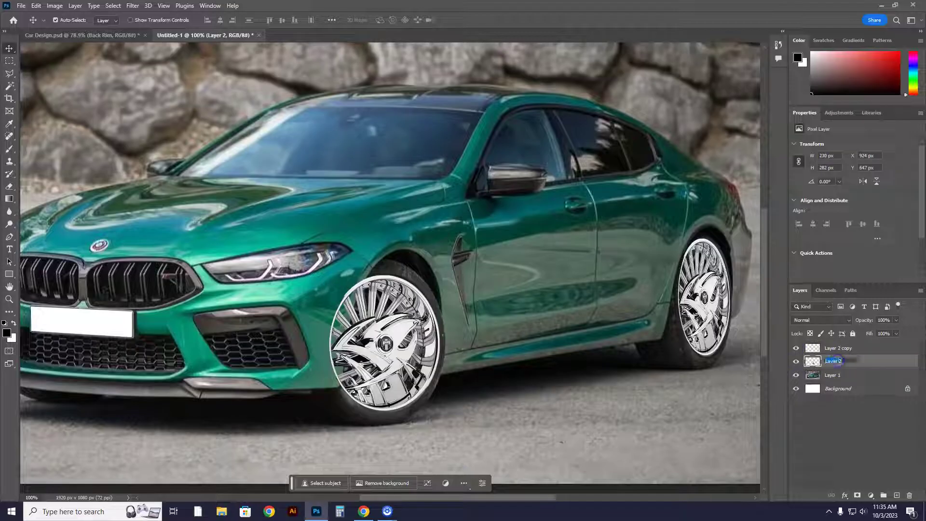
double_click(833, 360)
click(839, 348)
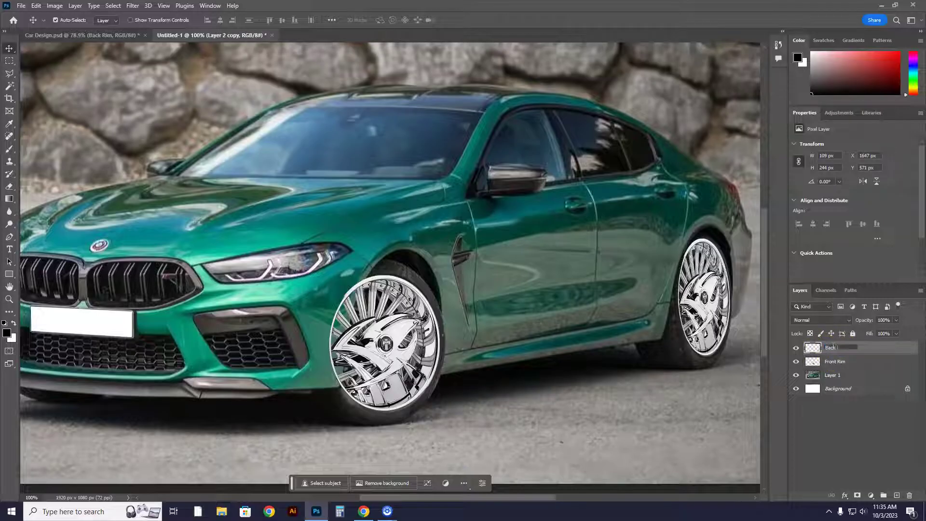
click(864, 362)
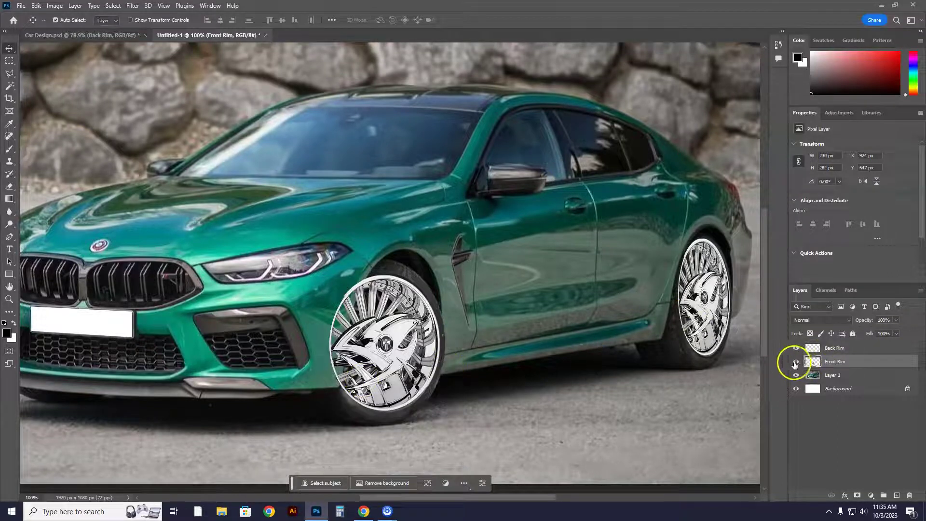
- Hide Front Rim, choose the Polygonal Lasso Tool, and zoom in on the front wheel
click(796, 362)
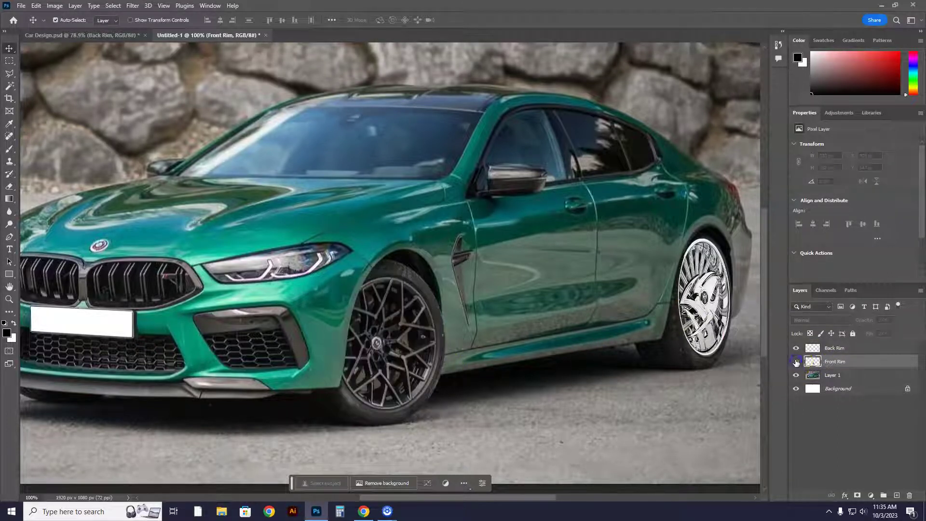
click(9, 76)
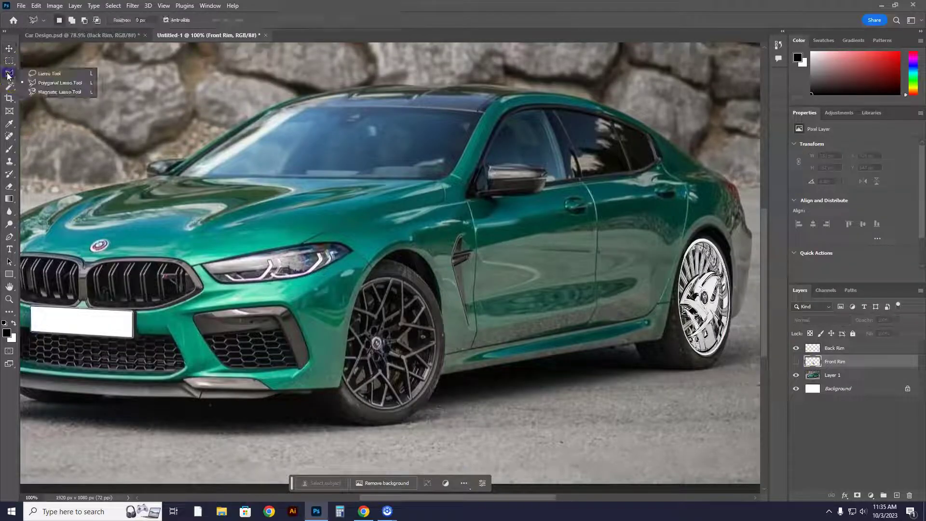
click(51, 83)
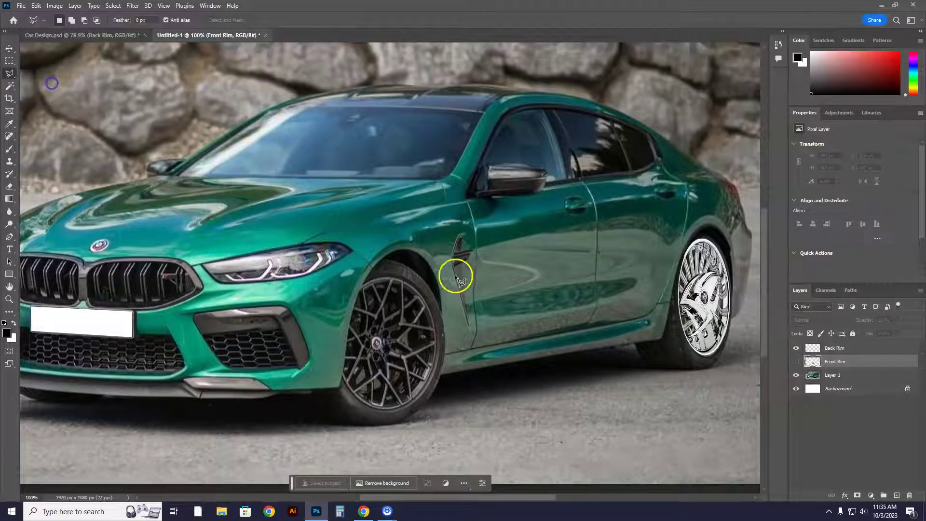
click(11, 300)
drag(331, 301, 367, 307)
scroll(369, 310, down, 3)
click(358, 308)
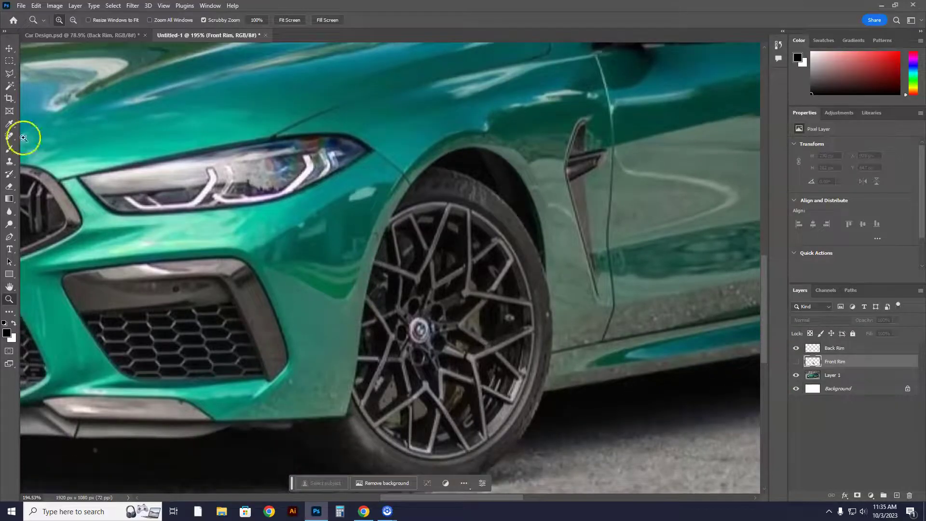
click(8, 287)
mouse_move(423, 300)
mouse_down()
mouse_move(362, 283)
mouse_move(332, 299)
mouse_move(428, 285)
mouse_move(414, 291)
mouse_up()
drag(9, 73, 42, 87)
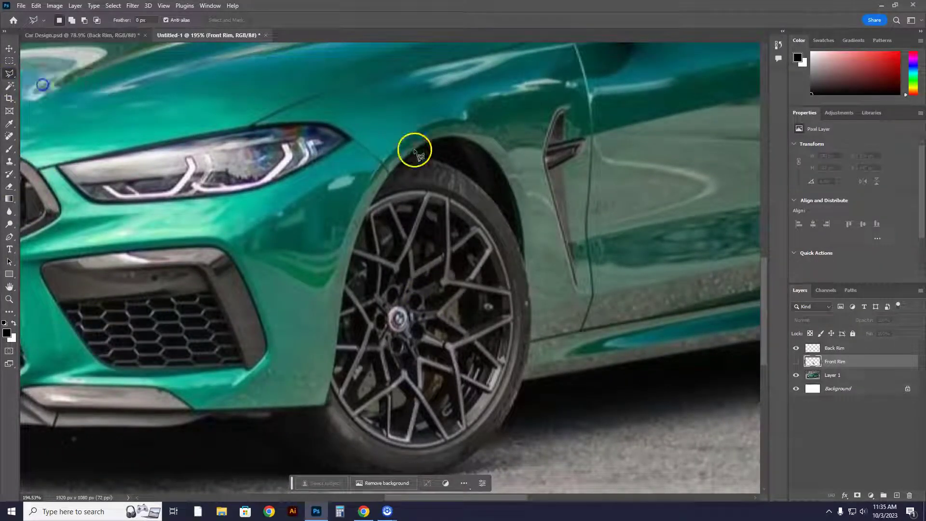
- Trace a closed polygonal selection along the front wheel arch, bumper bottom, headlight and bonnet
click(389, 173)
click(375, 196)
click(354, 241)
click(349, 274)
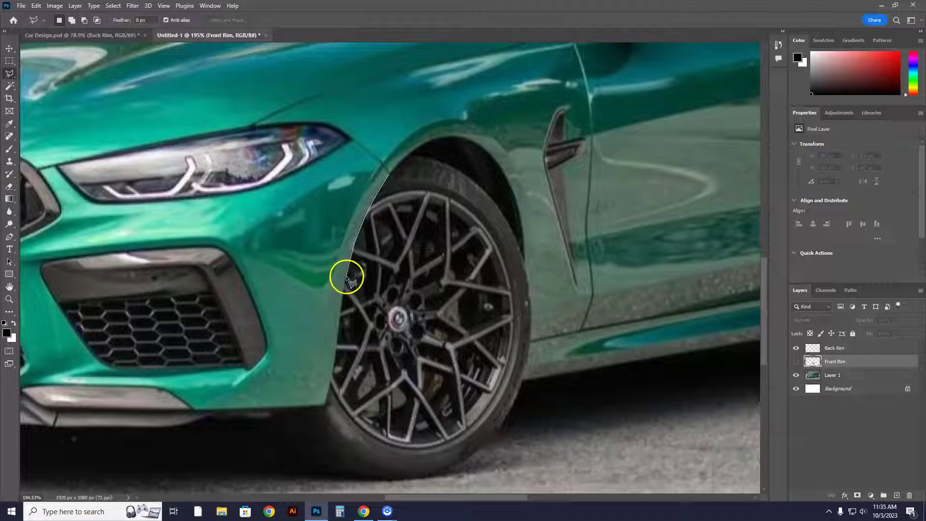
click(339, 312)
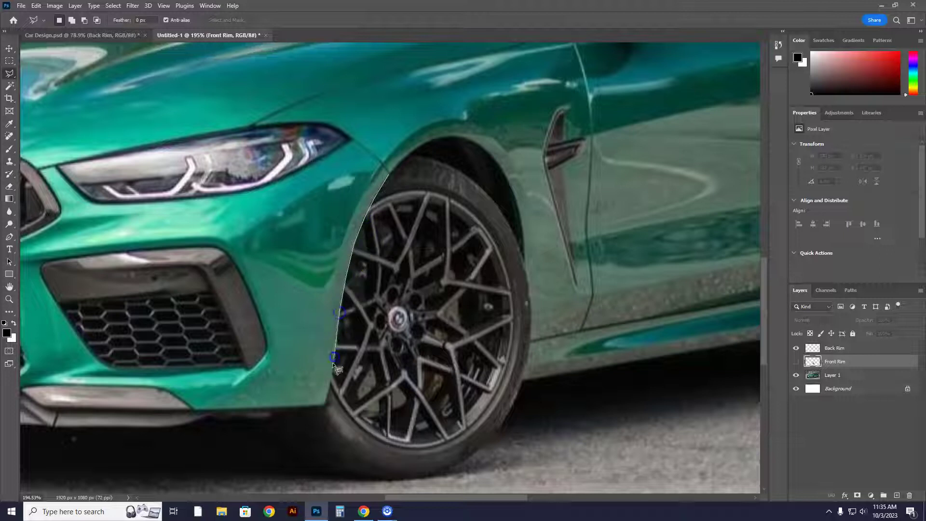
click(325, 396)
click(325, 405)
click(230, 408)
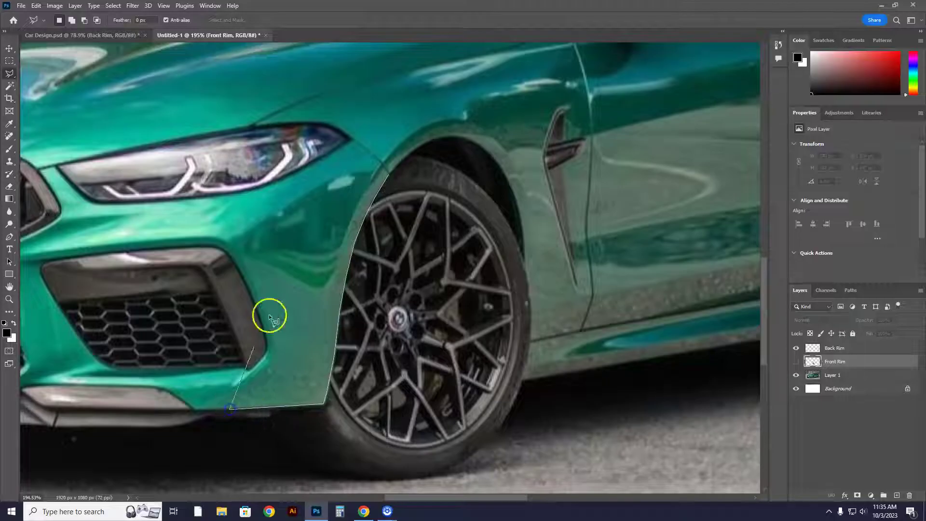
click(244, 127)
click(399, 63)
click(410, 104)
click(400, 155)
double_click(391, 175)
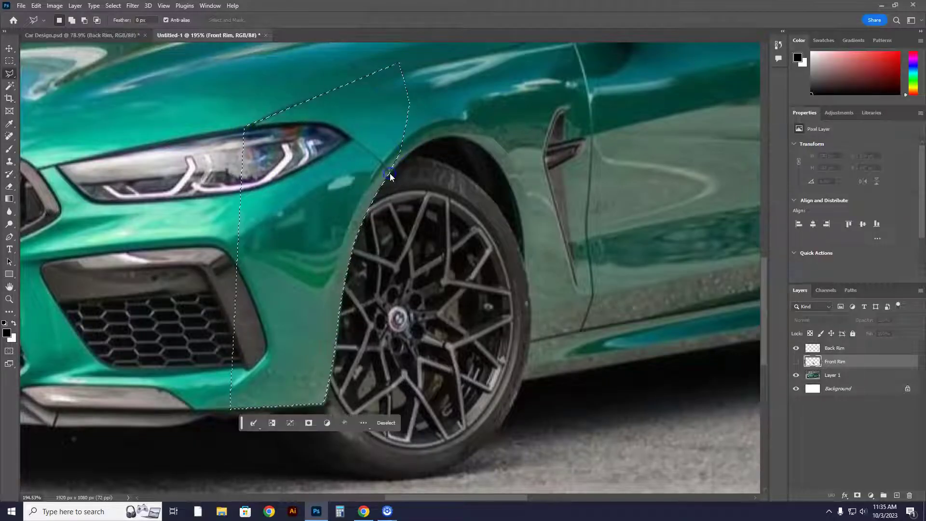
- Make the Car photo layer active, with the Front Rim hidden
click(842, 376)
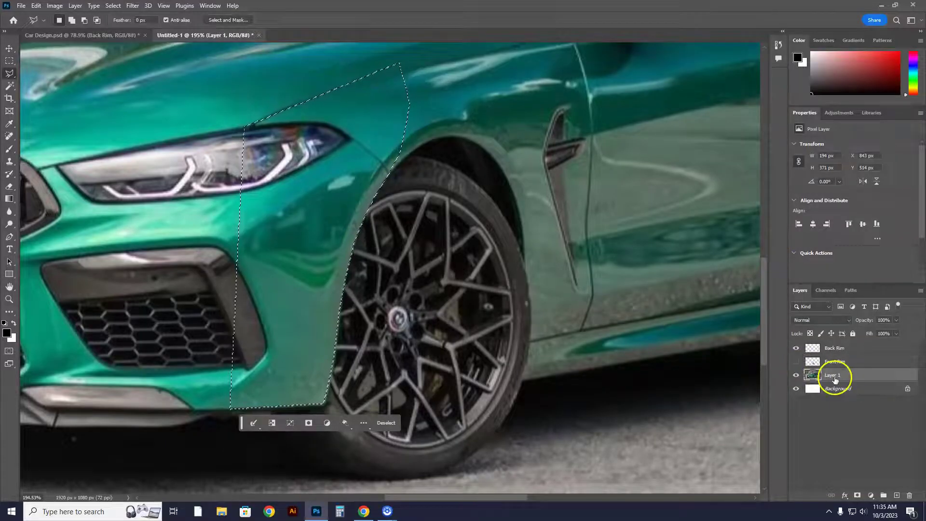
click(796, 362)
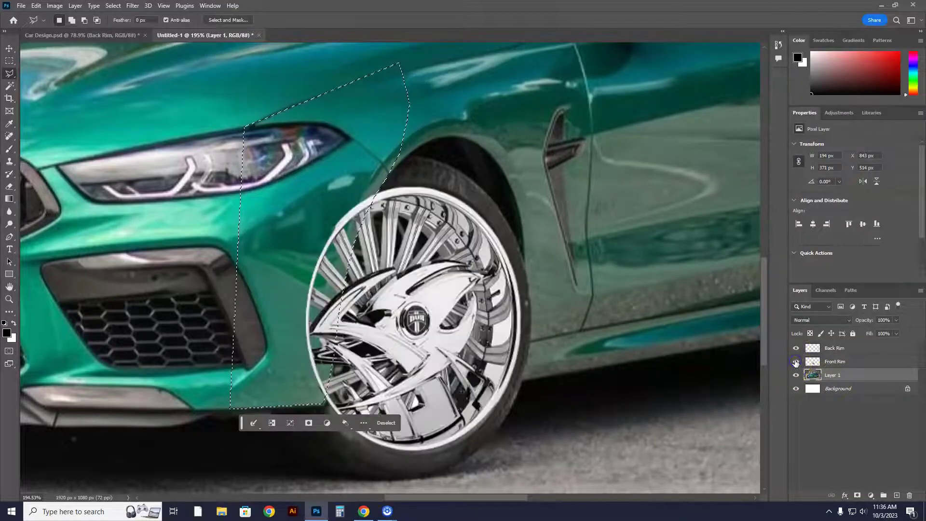
click(796, 361)
click(833, 375)
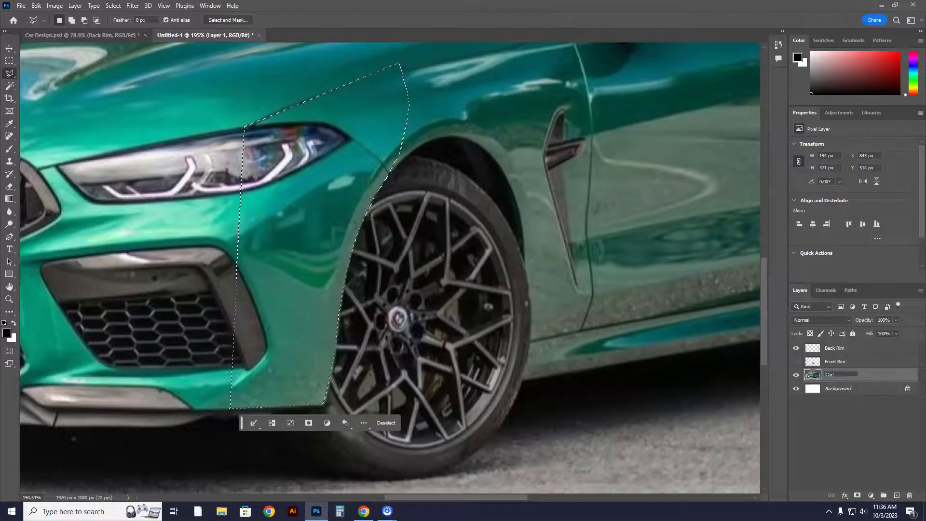
click(835, 420)
click(837, 379)
click(796, 376)
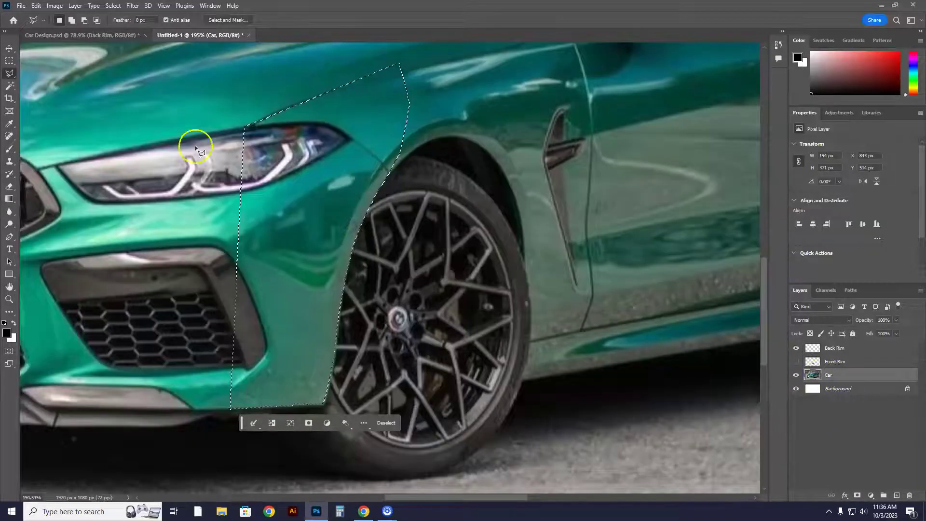
- Undo an accidental Cut, then Edit > Copy and Edit > Paste the fender onto Layer 1
click(36, 5)
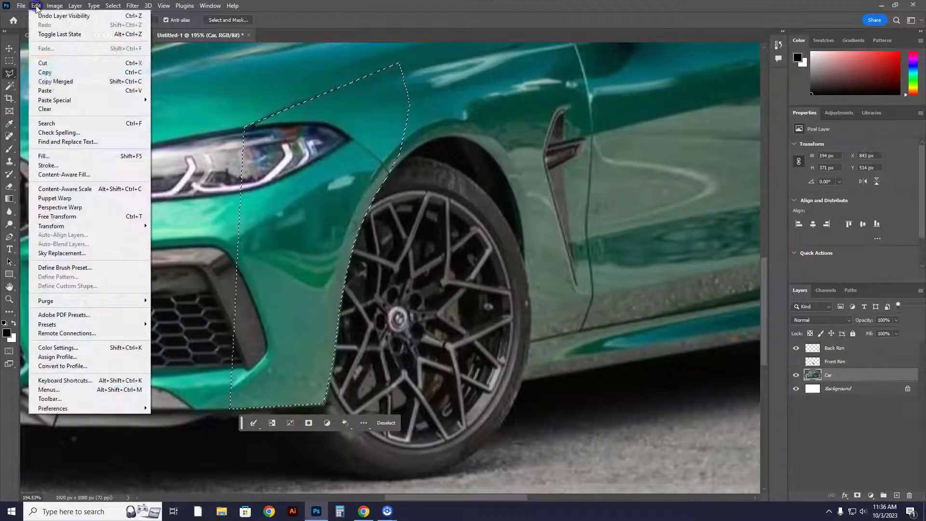
click(47, 63)
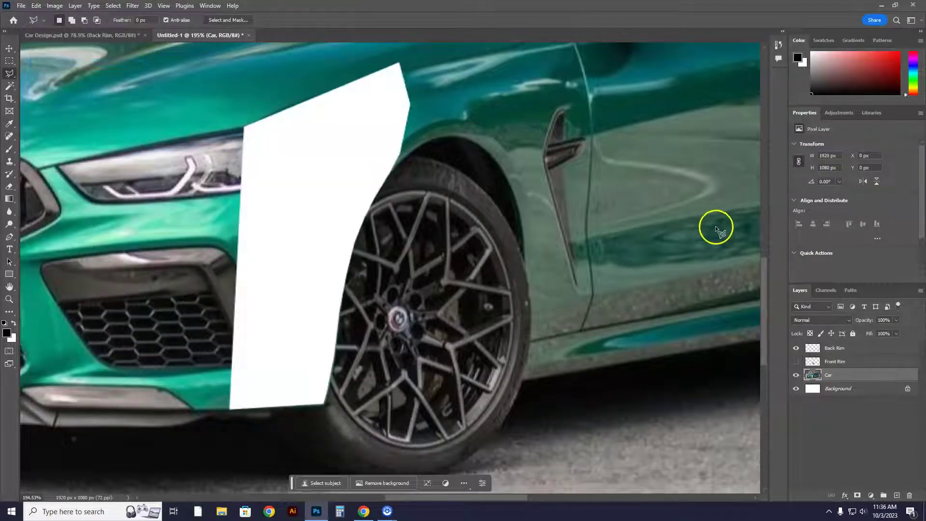
key(ctrl+z)
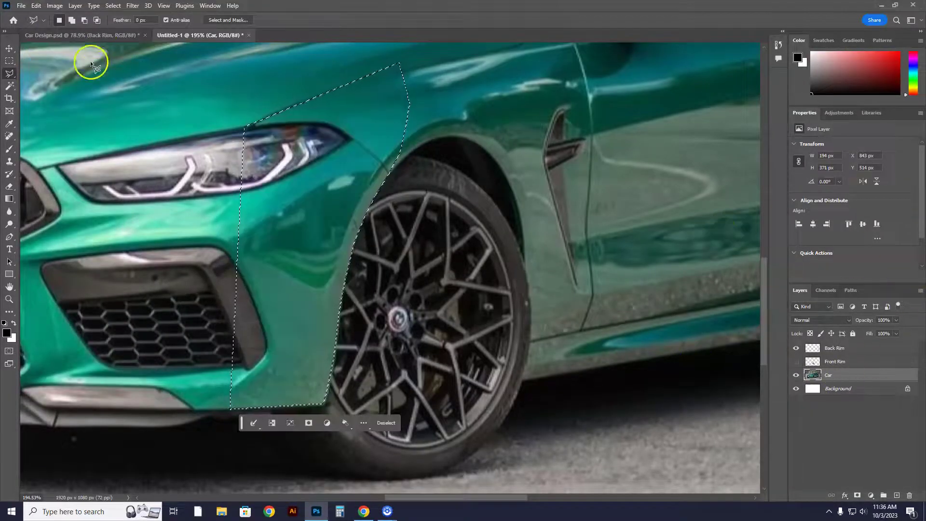
click(37, 5)
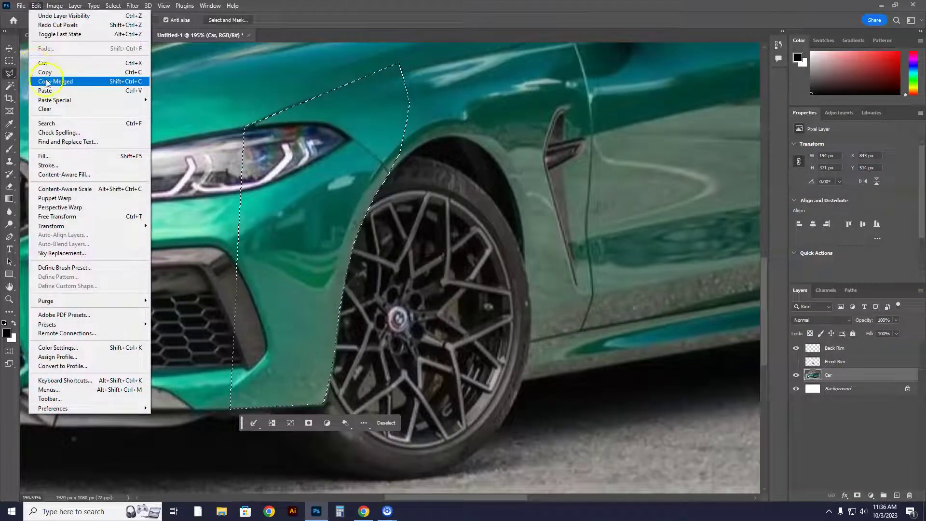
click(47, 73)
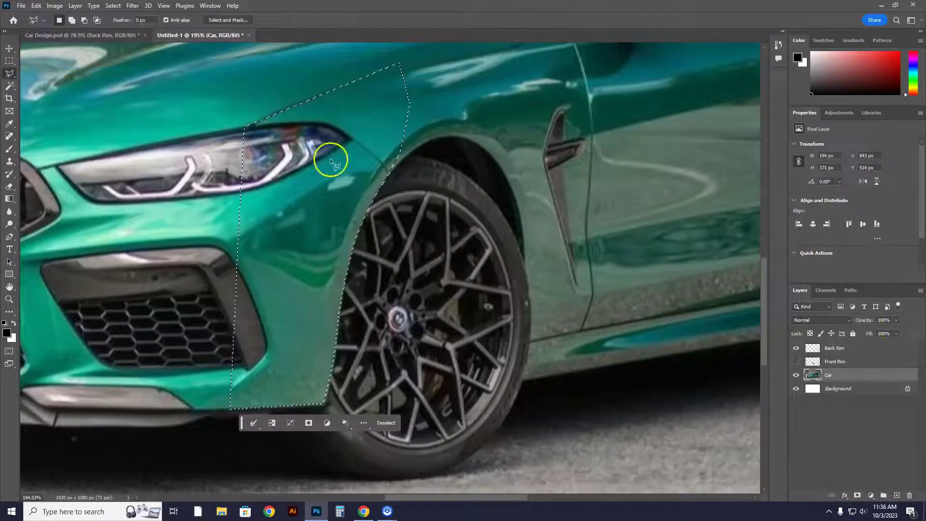
click(37, 6)
click(45, 91)
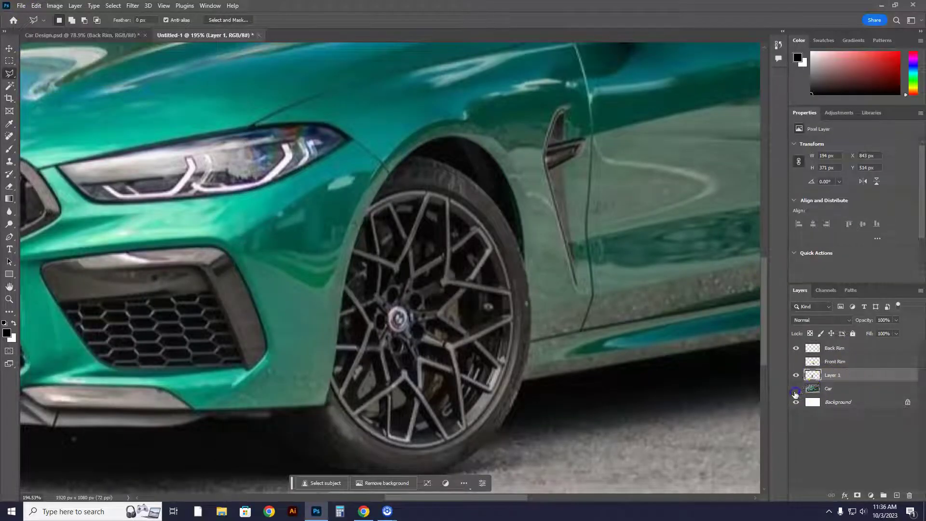
- Toggle the Car, Back Rim, fender and Front Rim layers to check the paste, then select Front Rim
click(796, 391)
click(796, 348)
click(795, 376)
click(796, 376)
click(796, 361)
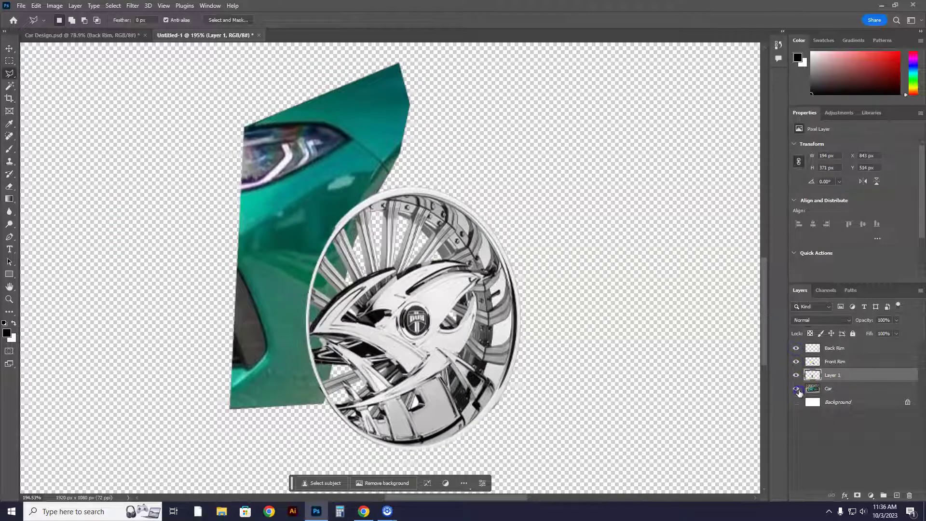
click(796, 388)
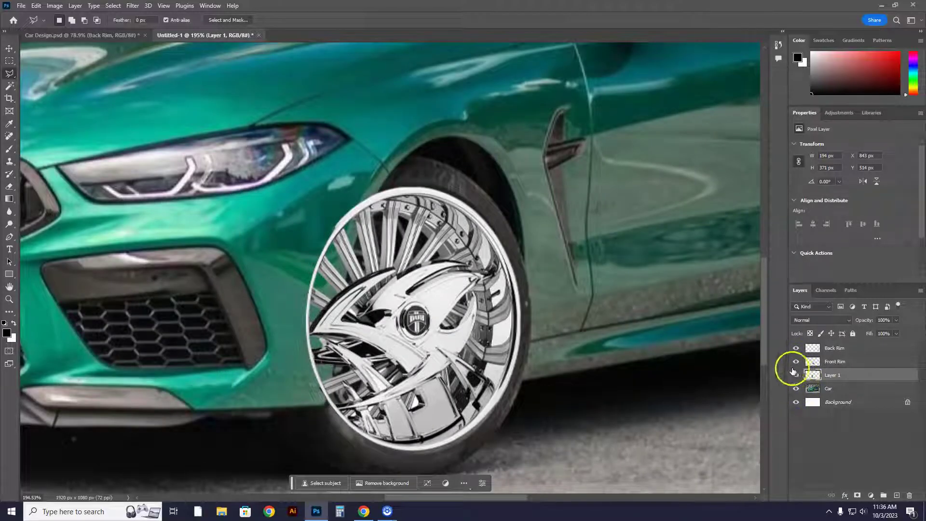
click(835, 361)
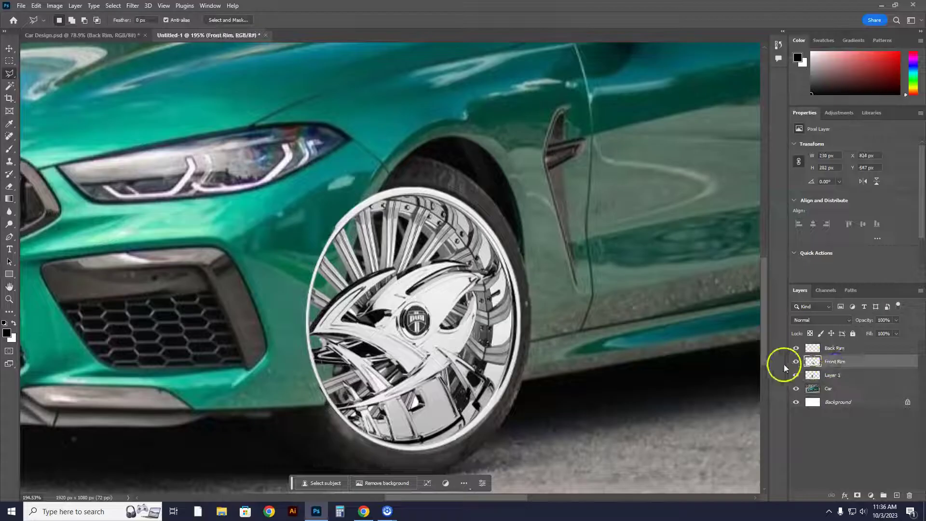
- Move Front Rim below the fender copy layer and toggle the fender's visibility to compare
drag(831, 363, 833, 360)
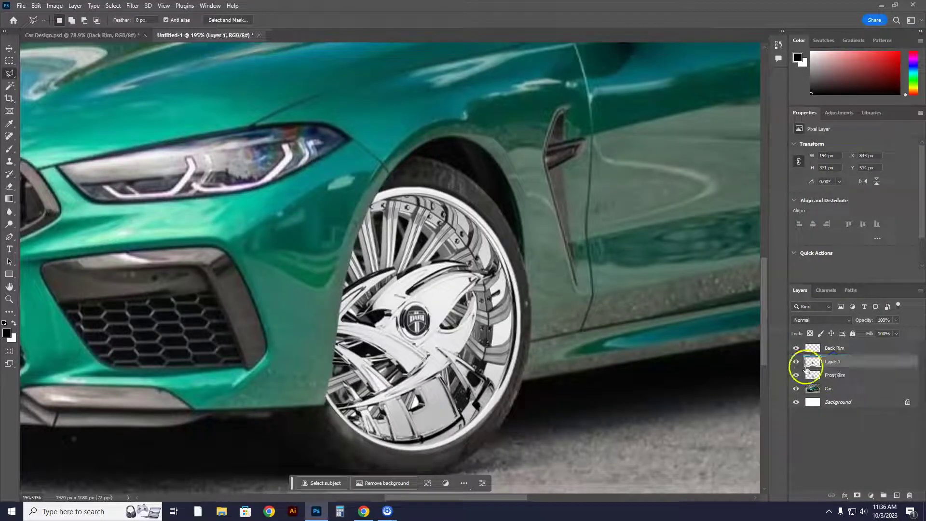
click(796, 362)
click(796, 362)
click(795, 363)
click(796, 362)
- Rename the fender copy layer to Front Cover
click(846, 362)
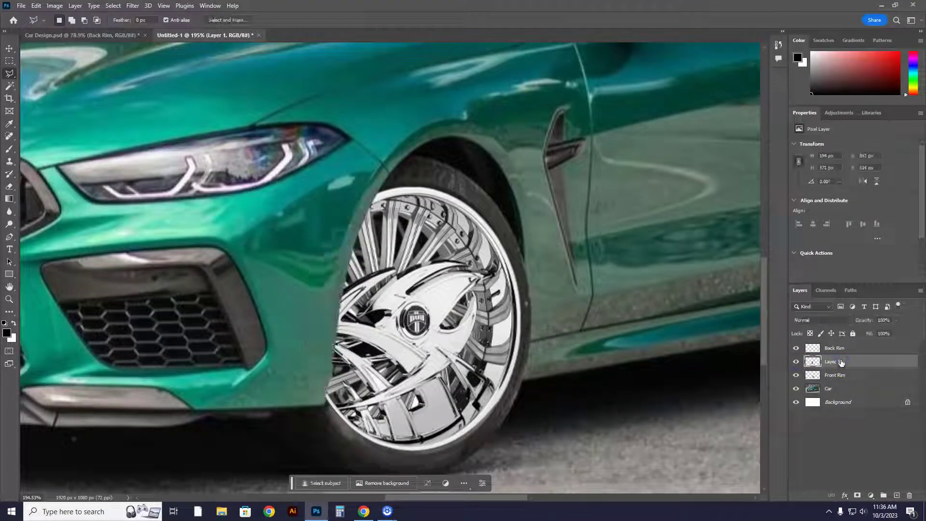
double_click(841, 361)
click(610, 92)
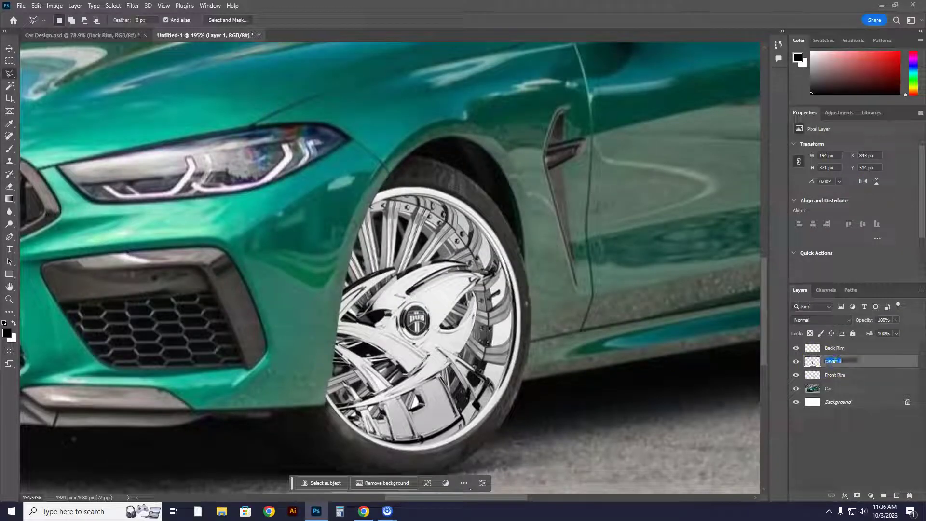
text(Front Cover)
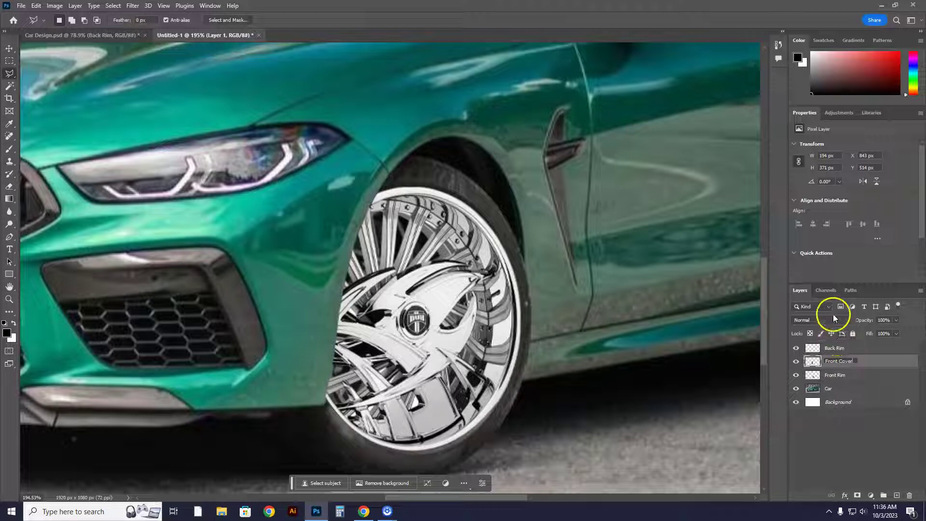
click(847, 375)
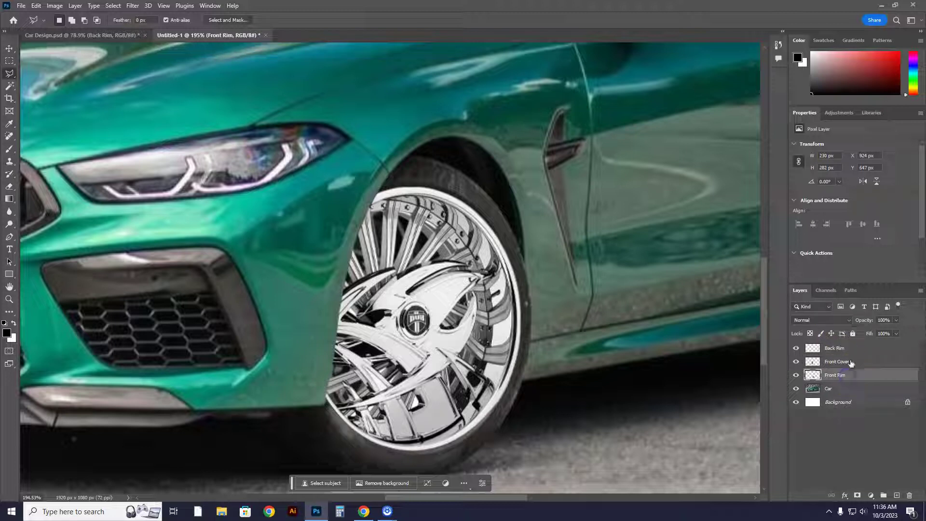
click(845, 362)
- Toggle Front Cover to check the overlap, then test-move the Front Rim with the Move Tool
click(795, 361)
click(795, 361)
click(837, 375)
click(10, 48)
drag(413, 332, 280, 229)
- Undo the rim test-move, fit the canvas with Ctrl+0, compare without Front Cover and Front Rim, then switch to Car Design.psd
key(ctrl+z)
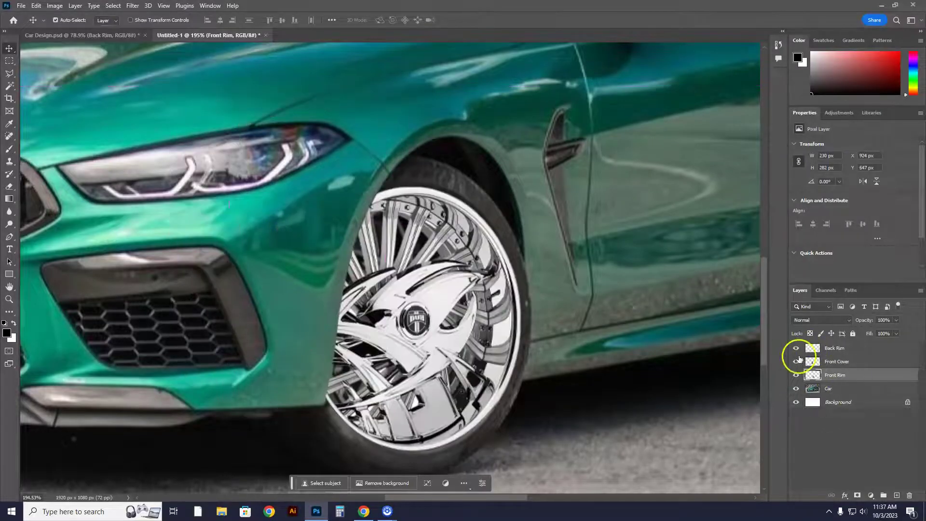
key(ctrl+0)
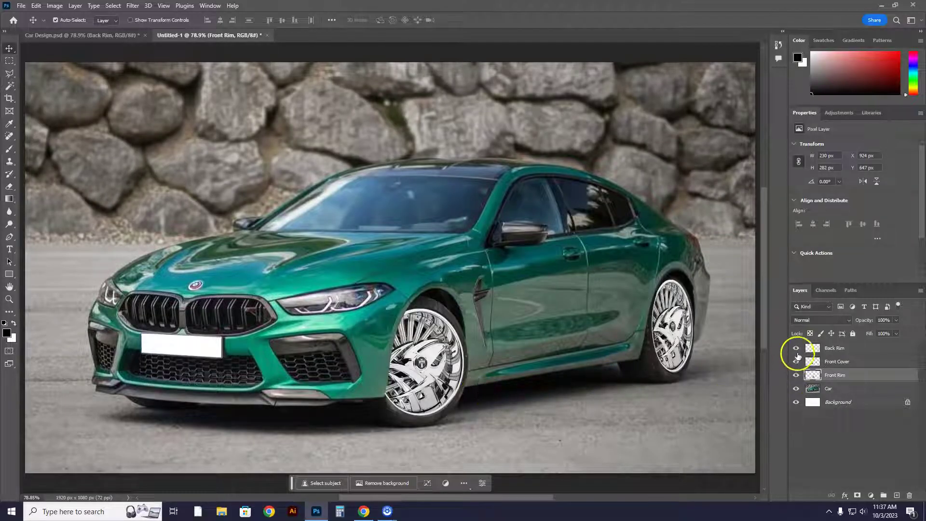
mouse_move(799, 361)
mouse_down()
mouse_move(796, 375)
mouse_move(797, 346)
mouse_up()
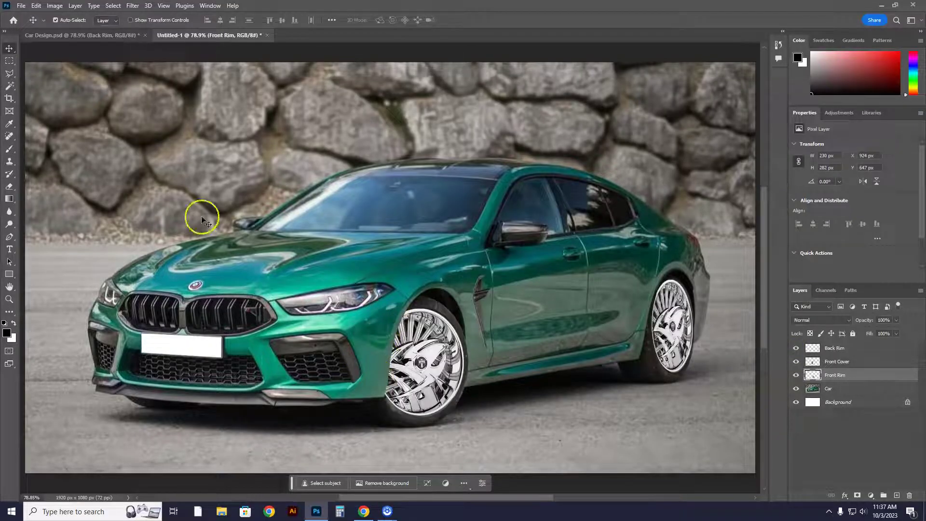
click(98, 33)
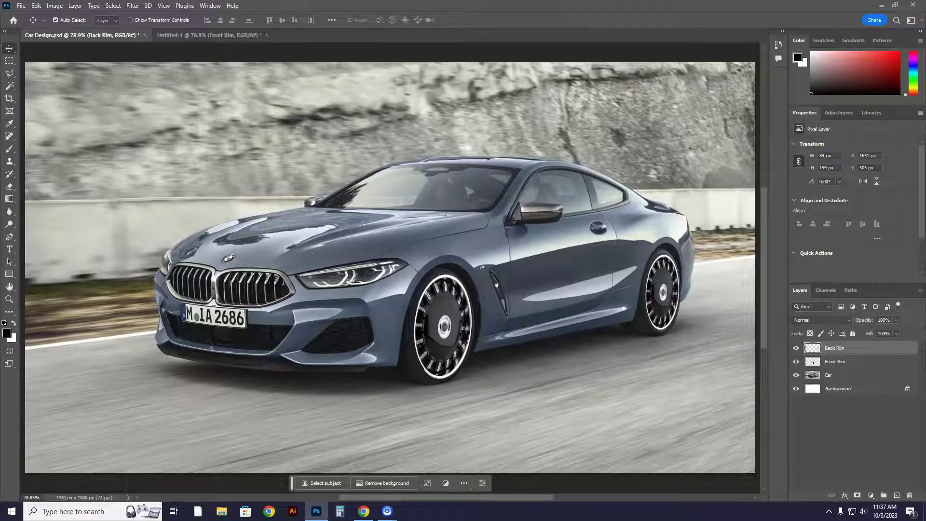
click(9, 73)
right_click(9, 73)
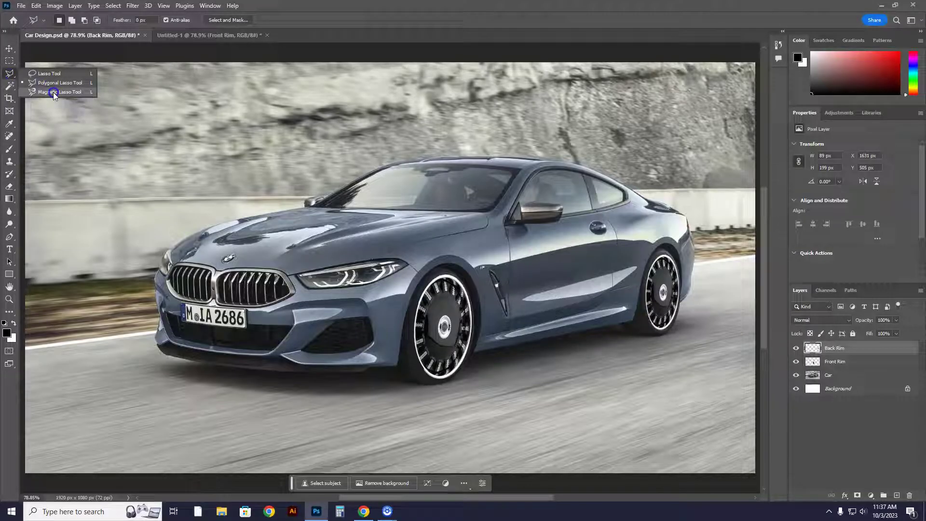
click(9, 87)
right_click(8, 87)
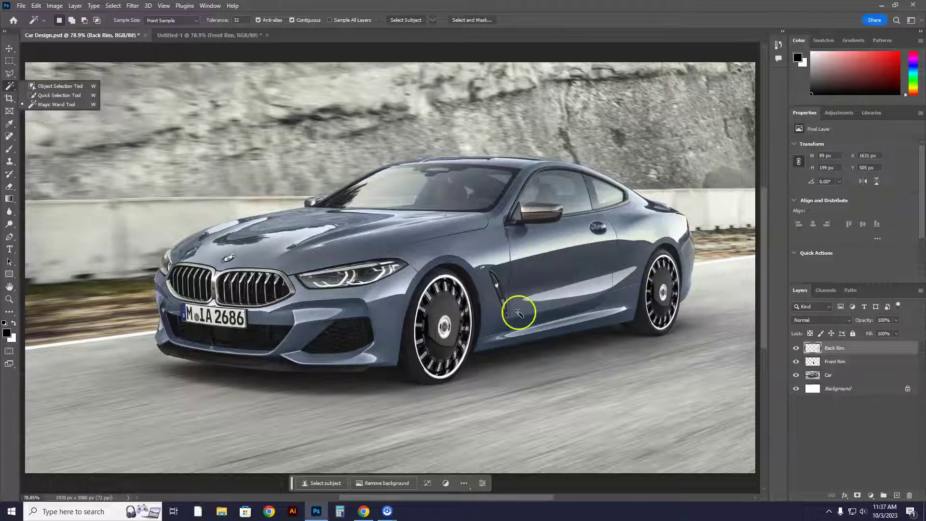
mouse_move(795, 348)
mouse_down()
mouse_move(795, 363)
mouse_move(796, 348)
mouse_up()
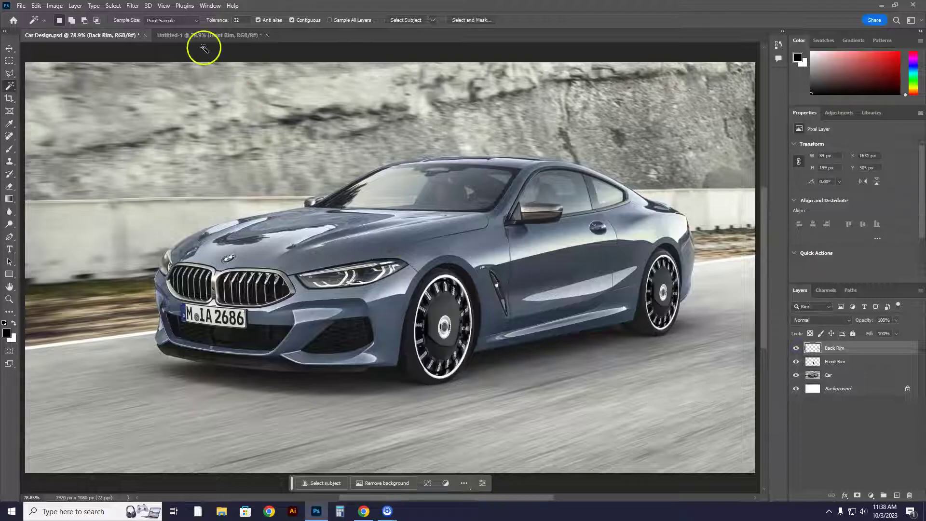
- Switch to Untitled-1 and toggle the chrome rims off and on to compare with the original wheels
click(193, 35)
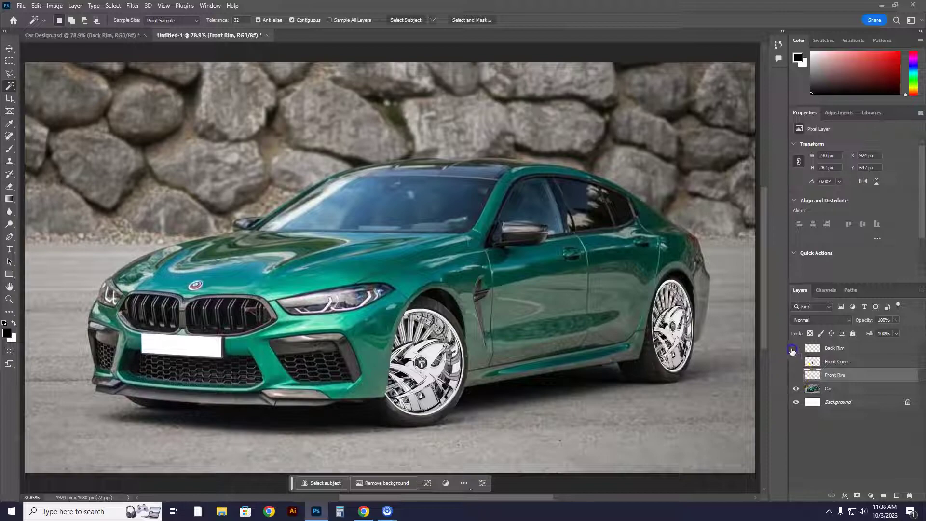
click(796, 376)
click(796, 347)
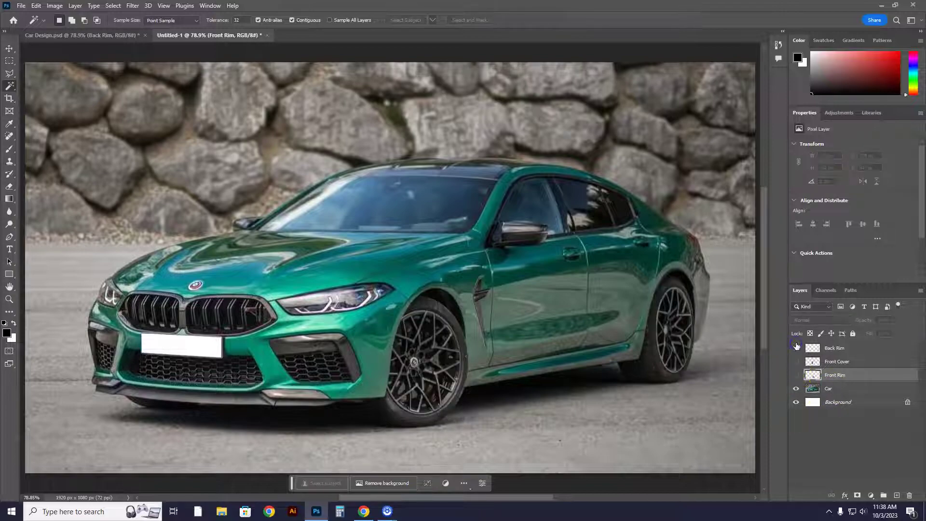
click(795, 374)
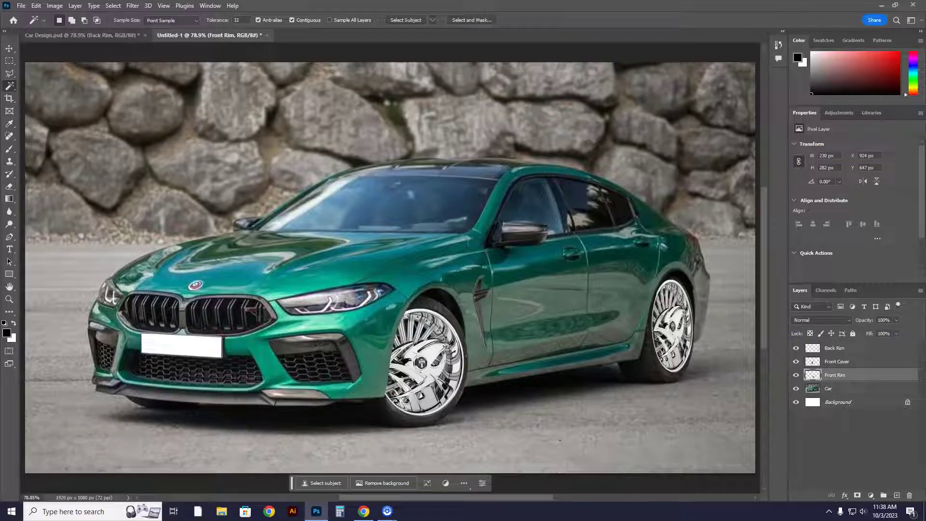